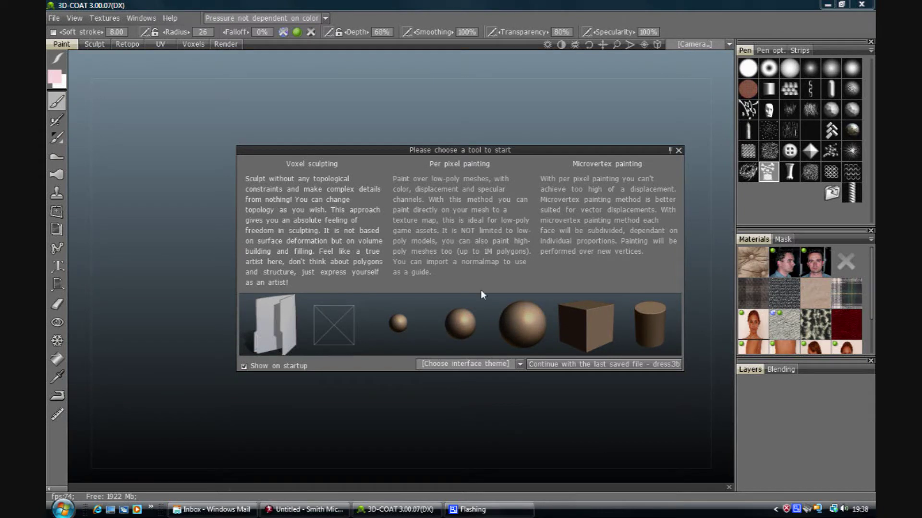
Open RitaDress.obj from the TheGirl folder for per pixel painting.
{"action": "left_click_drag", "start_coordinate": [545, 150], "coordinate": [501, 133]}
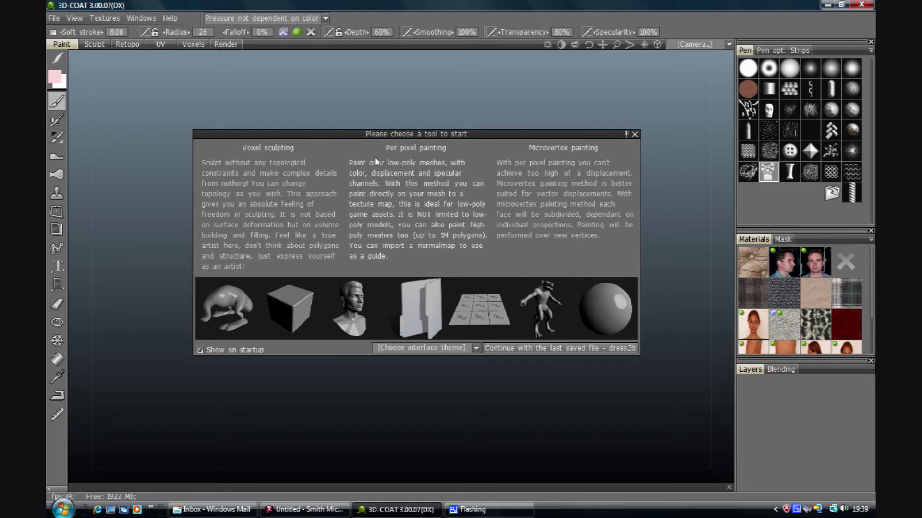
{"action": "left_click", "coordinate": [425, 302]}
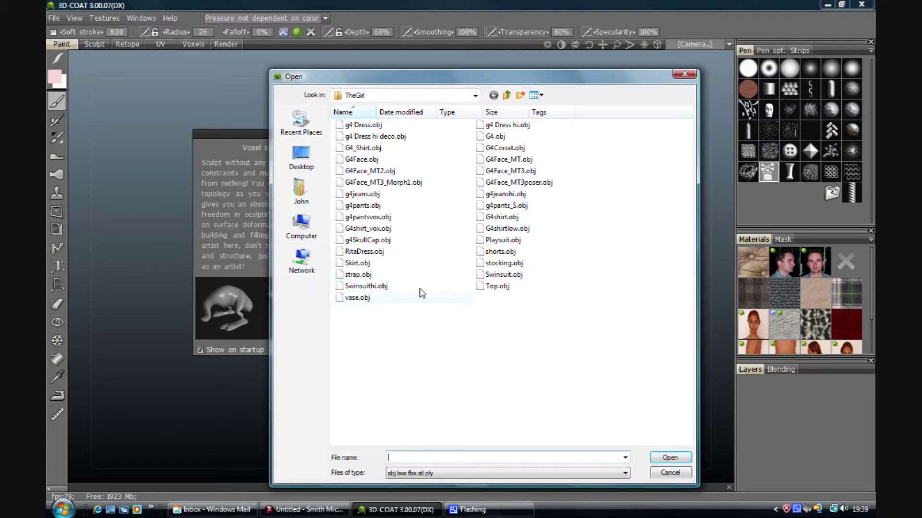
{"action": "double_click", "coordinate": [361, 253]}
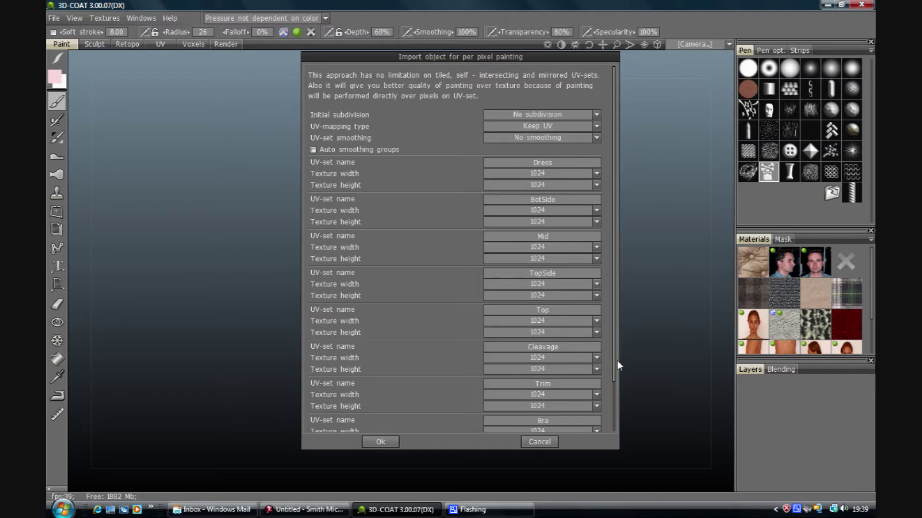
Set the BodyHandle UV-set's texture width and height to 64 and import the dress object.
{"action": "left_click_drag", "start_coordinate": [615, 359], "coordinate": [610, 416]}
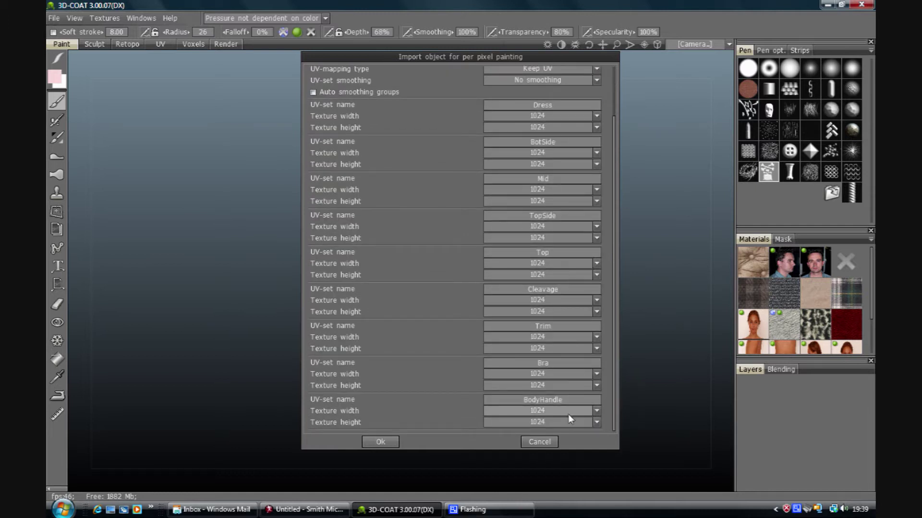
{"action": "left_click", "coordinate": [565, 411]}
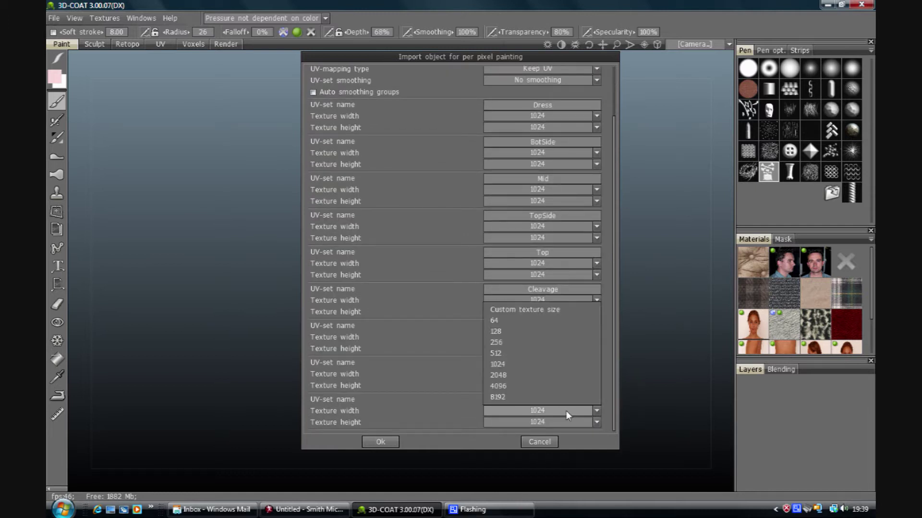
{"action": "left_click", "coordinate": [517, 320]}
{"action": "left_click", "coordinate": [532, 422]}
{"action": "left_click", "coordinate": [519, 332]}
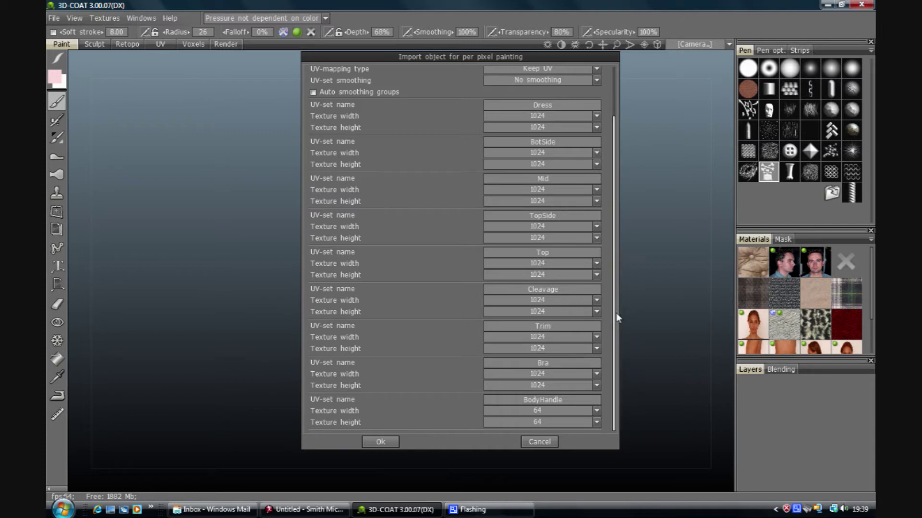
{"action": "left_click_drag", "start_coordinate": [617, 316], "coordinate": [614, 255]}
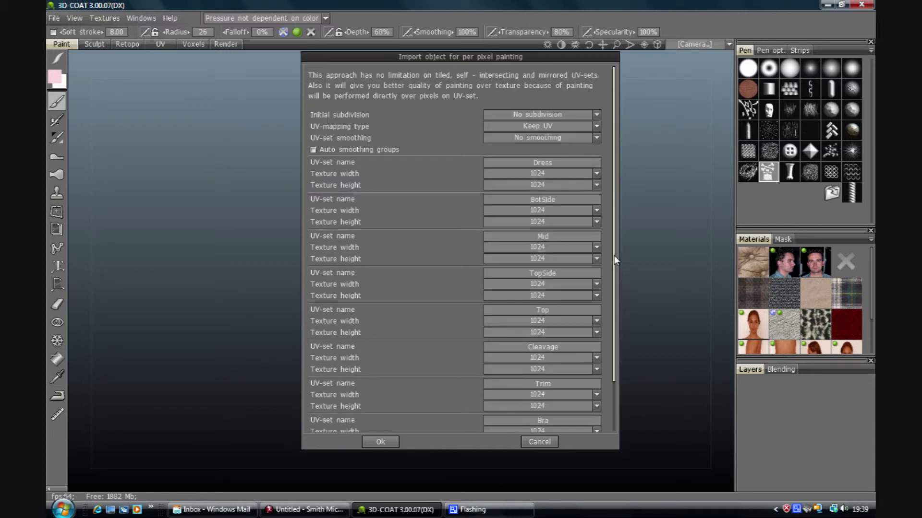
{"action": "left_click", "coordinate": [381, 442]}
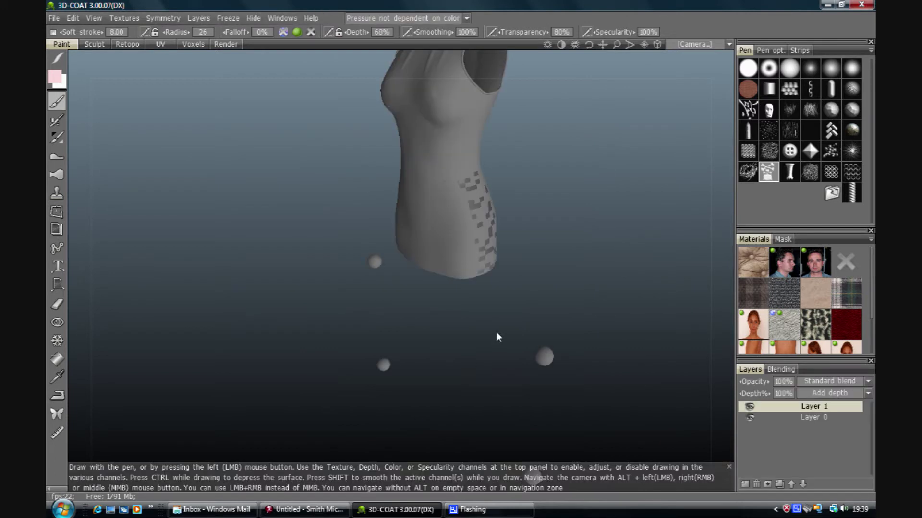
{"action": "mouse_move", "coordinate": [575, 192]}
{"action": "left_mouse_down"}
{"action": "mouse_move", "coordinate": [564, 251]}
{"action": "mouse_move", "coordinate": [527, 298]}
{"action": "mouse_move", "coordinate": [445, 313]}
{"action": "left_mouse_up"}
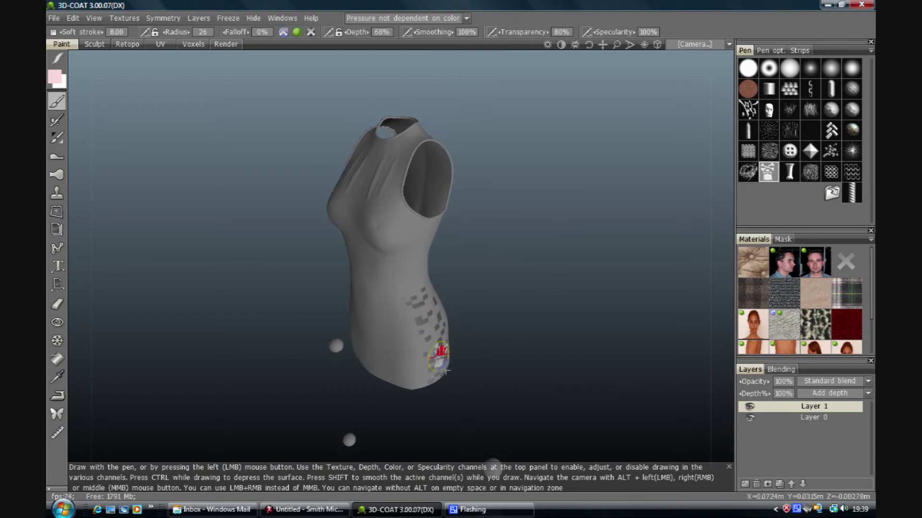
{"action": "left_click", "coordinate": [782, 419]}
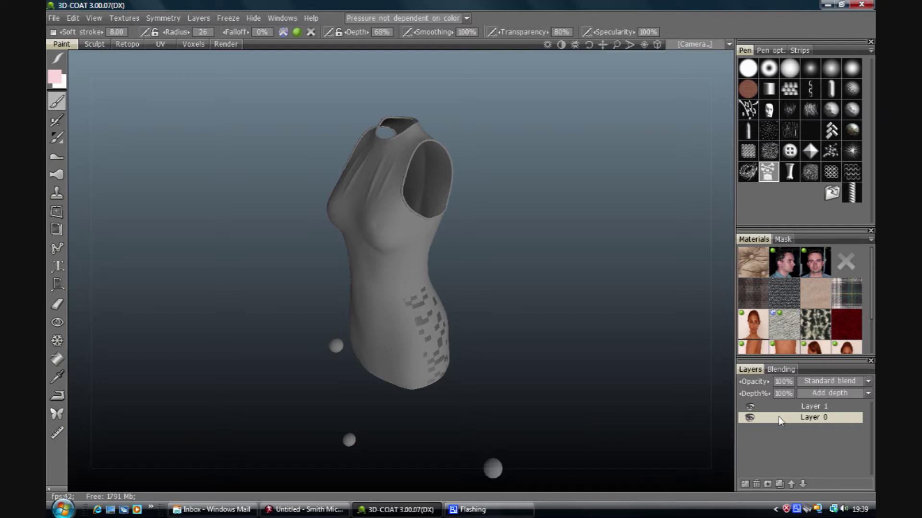
{"action": "left_click", "coordinate": [791, 408]}
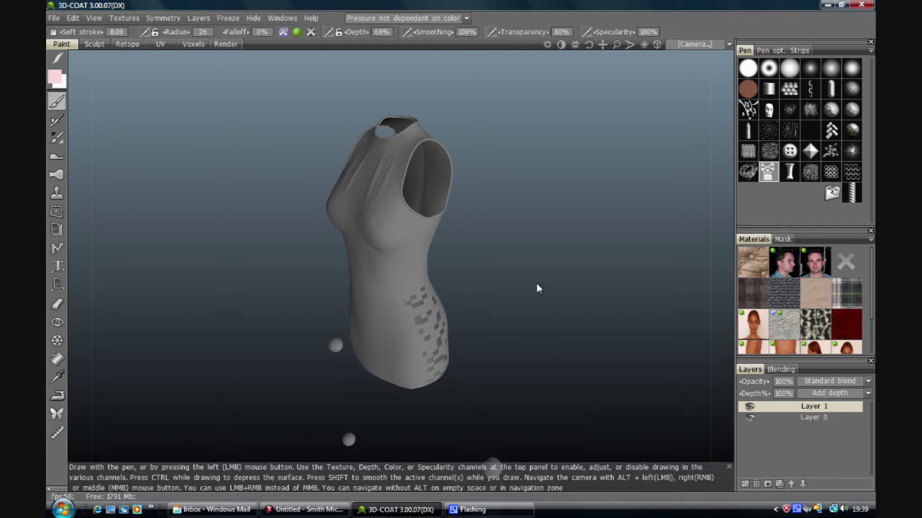
{"action": "left_click_drag", "start_coordinate": [537, 284], "coordinate": [541, 257]}
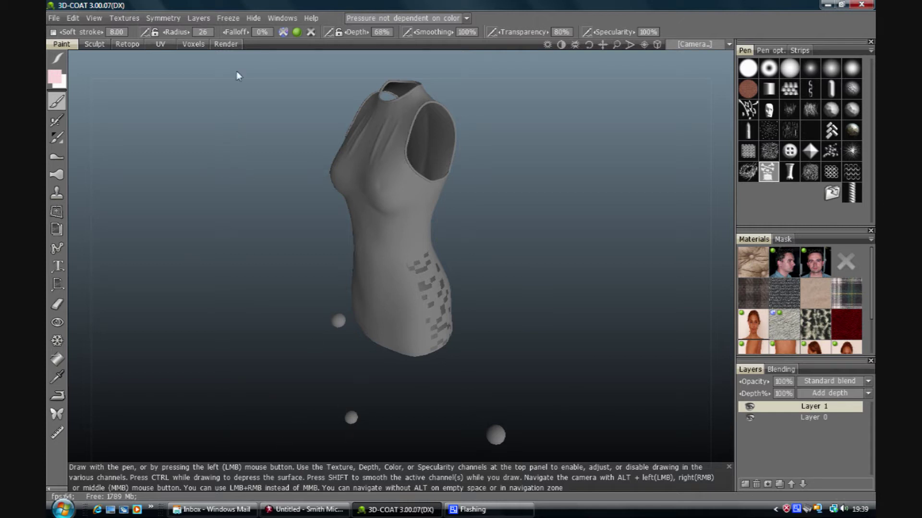
Hide the BodyHandle material of the imported dress model.
{"action": "left_click", "coordinate": [252, 19]}
{"action": "left_click", "coordinate": [252, 18]}
{"action": "left_click", "coordinate": [253, 19]}
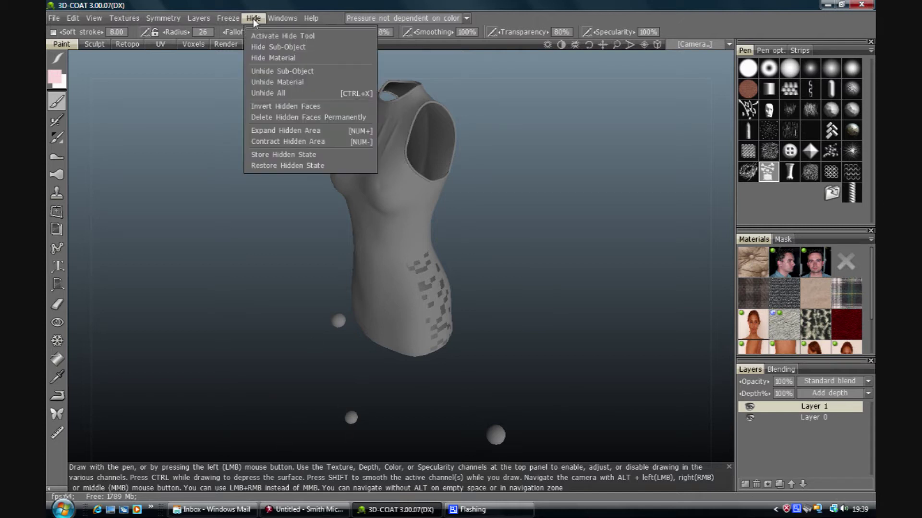
{"action": "left_click", "coordinate": [261, 57]}
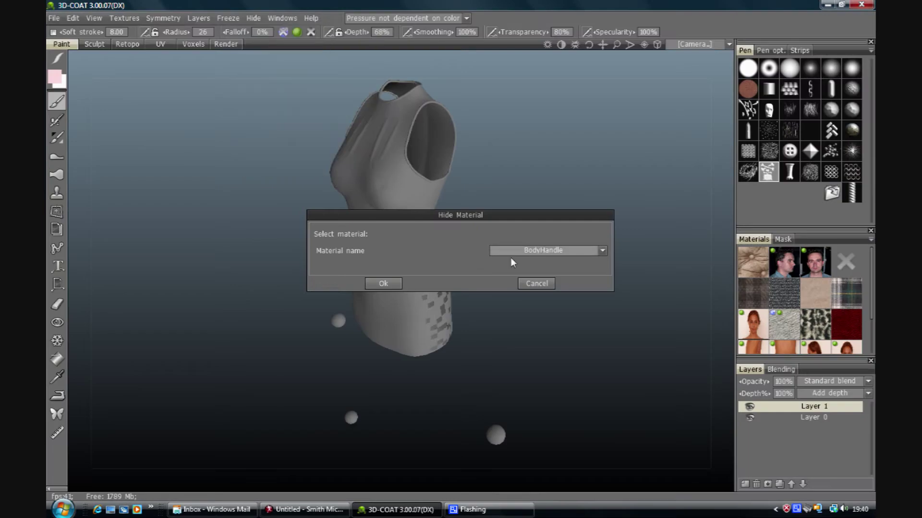
{"action": "left_click", "coordinate": [383, 284]}
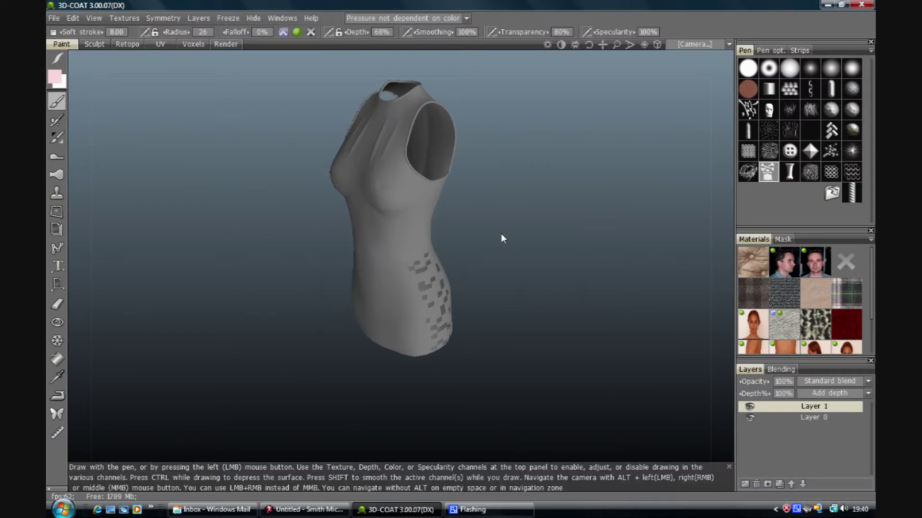
Set the camera to the front view of the dress.
{"action": "middle_click_drag", "start_coordinate": [499, 234], "coordinate": [498, 269]}
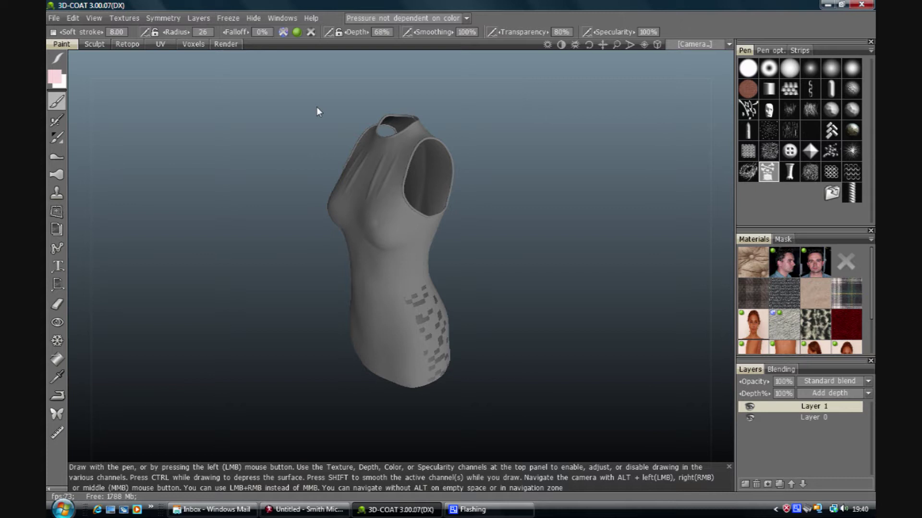
{"action": "left_click", "coordinate": [690, 44]}
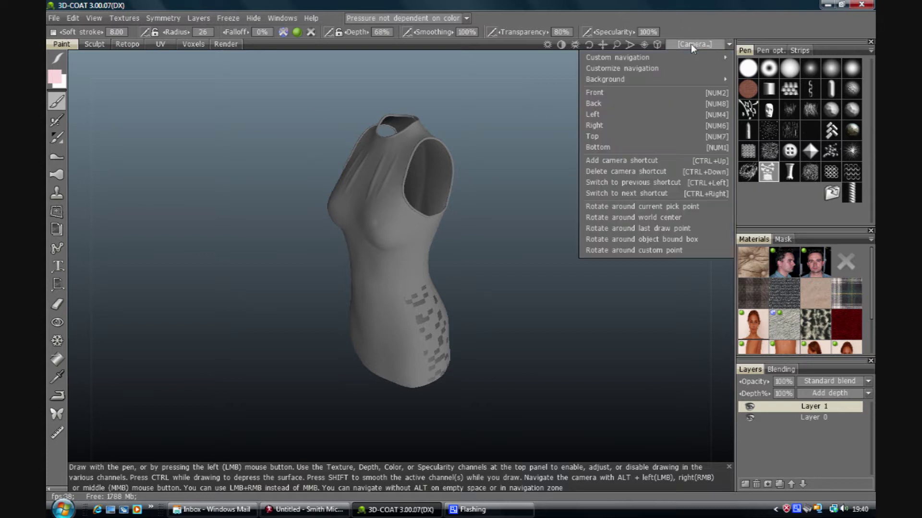
{"action": "left_click", "coordinate": [649, 92]}
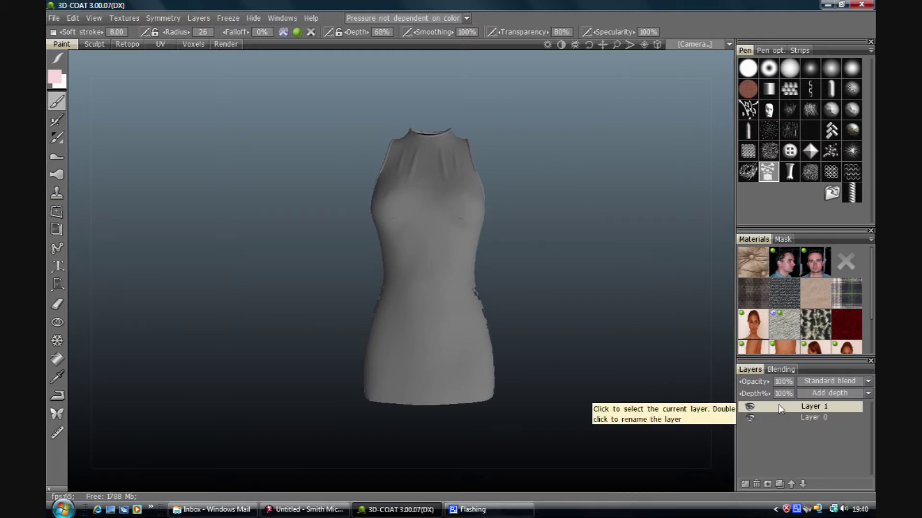
Fill the entire Layer 1 with the pale pink color, with color tolerance turned off and the solid round pen chosen.
{"action": "left_click", "coordinate": [58, 364]}
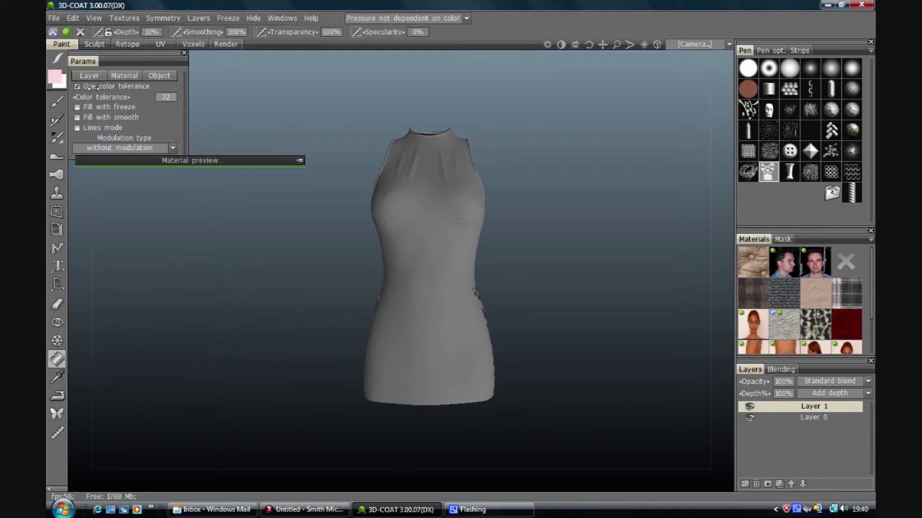
{"action": "left_click", "coordinate": [90, 88]}
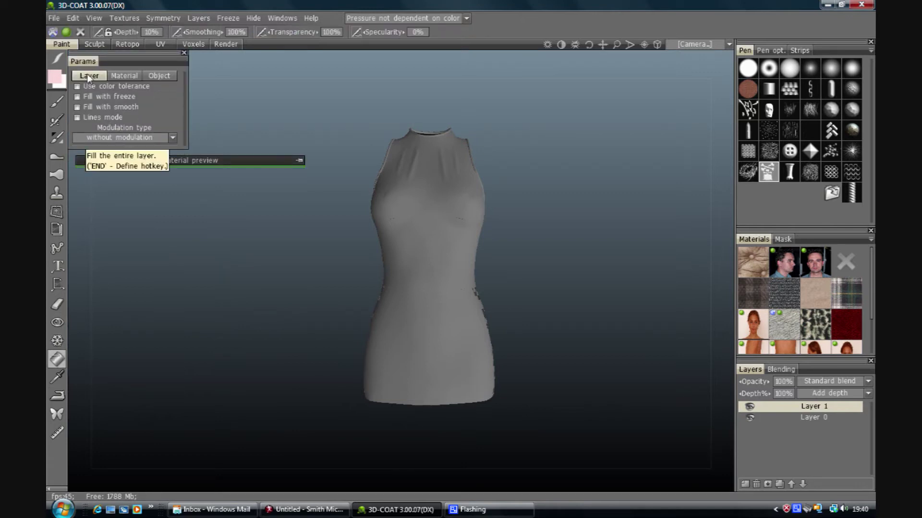
{"action": "left_click", "coordinate": [88, 76]}
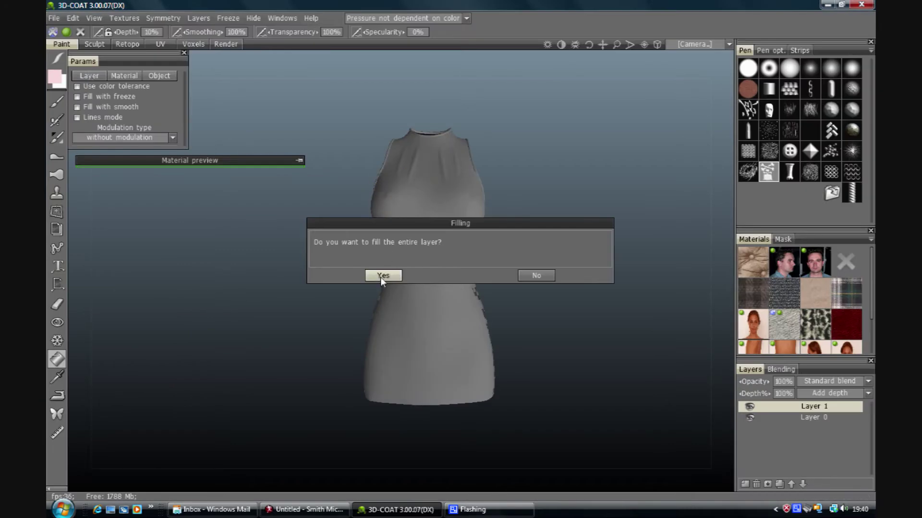
{"action": "left_click", "coordinate": [383, 276]}
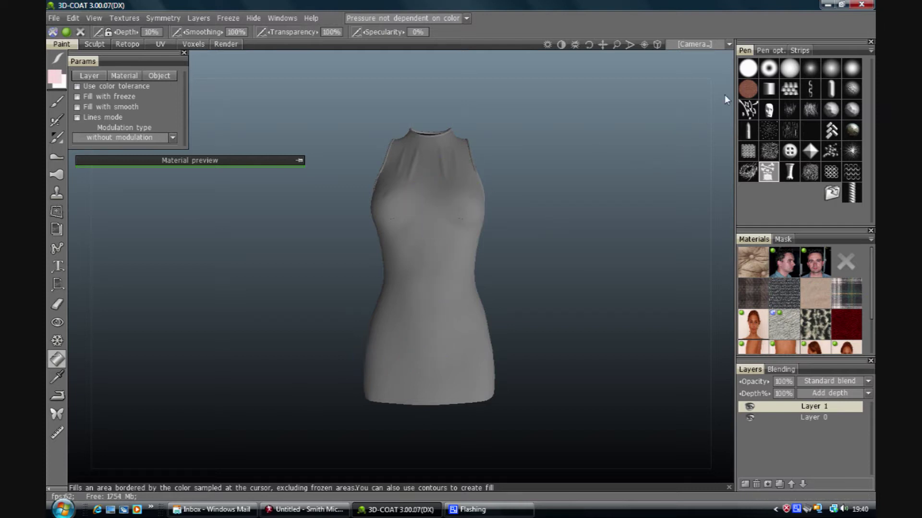
{"action": "left_click", "coordinate": [747, 71]}
{"action": "left_click", "coordinate": [91, 76]}
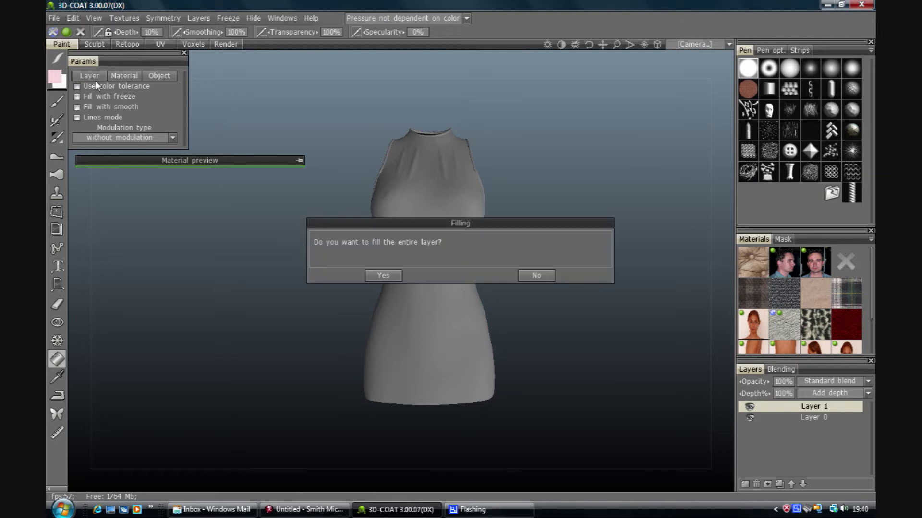
{"action": "left_click", "coordinate": [382, 275]}
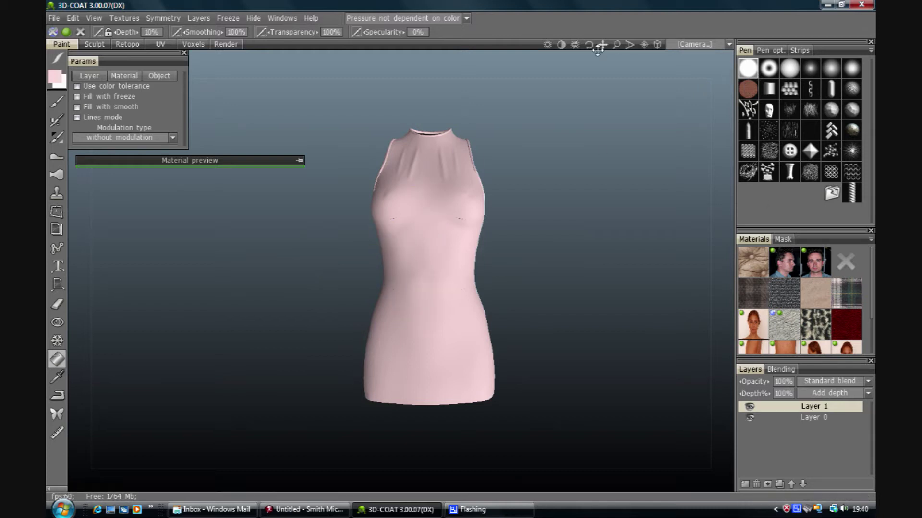
Switch the materials library to the Red folder.
{"action": "left_click_drag", "start_coordinate": [594, 45], "coordinate": [619, 57]}
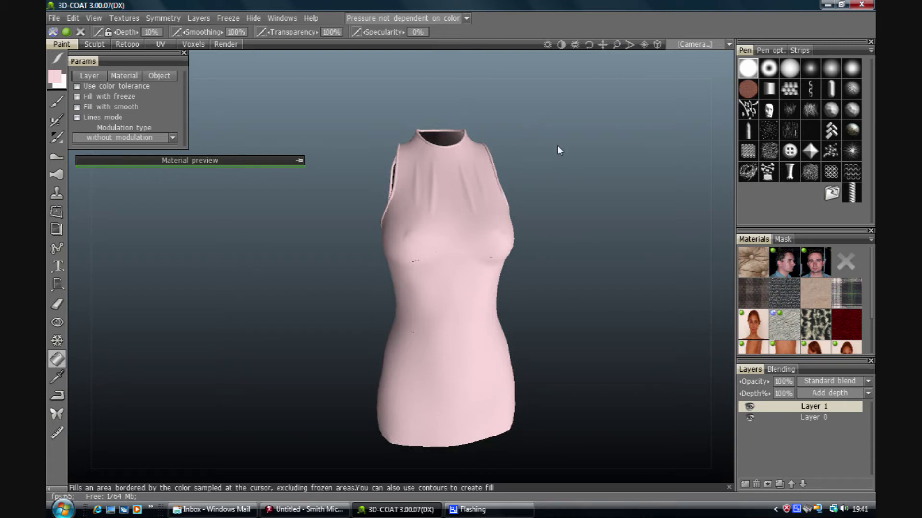
{"action": "left_click_drag", "start_coordinate": [589, 44], "coordinate": [590, 45]}
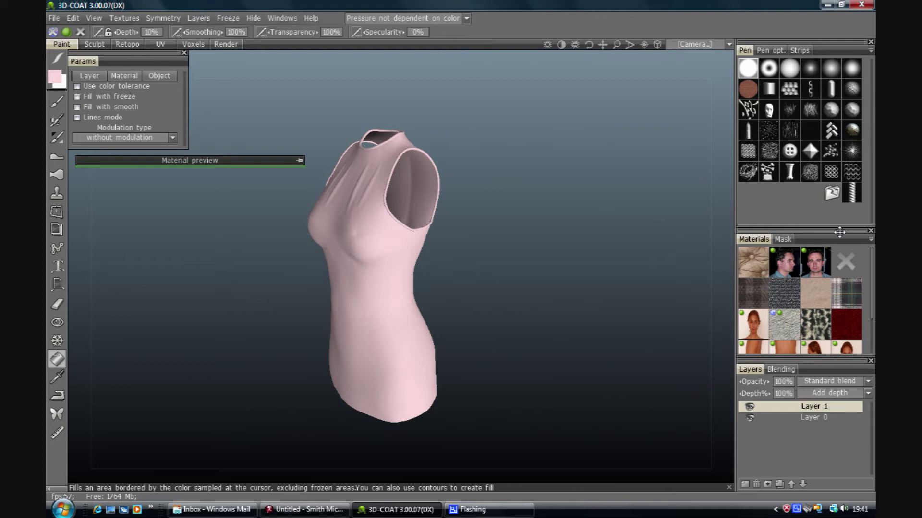
{"action": "left_click", "coordinate": [870, 239]}
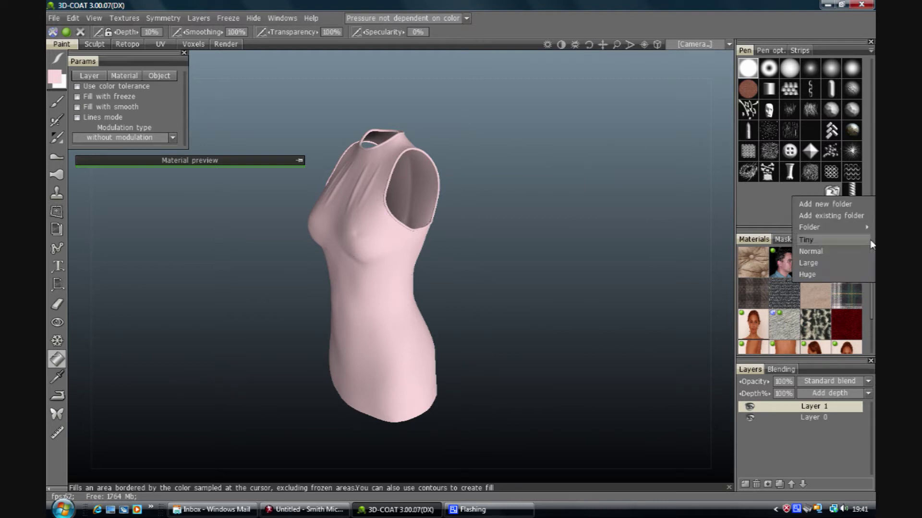
{"action": "mouse_move", "coordinate": [820, 225]}
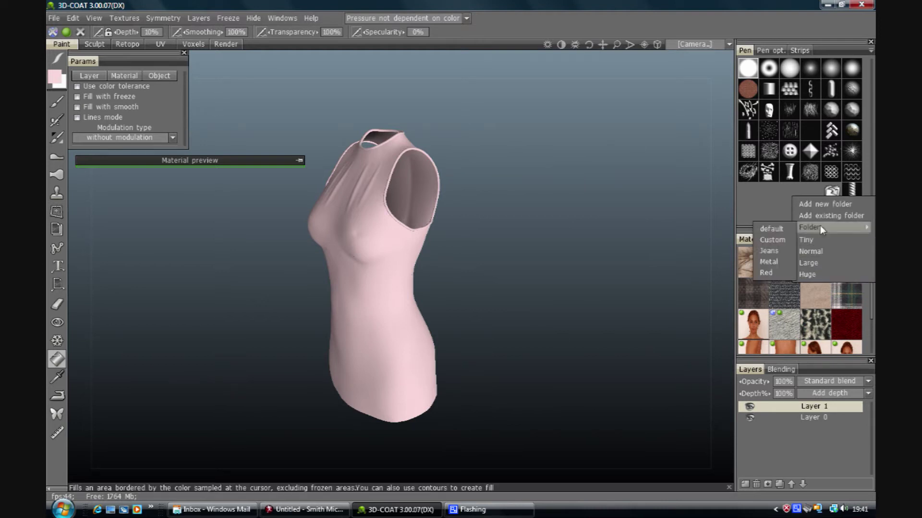
{"action": "left_click", "coordinate": [779, 271]}
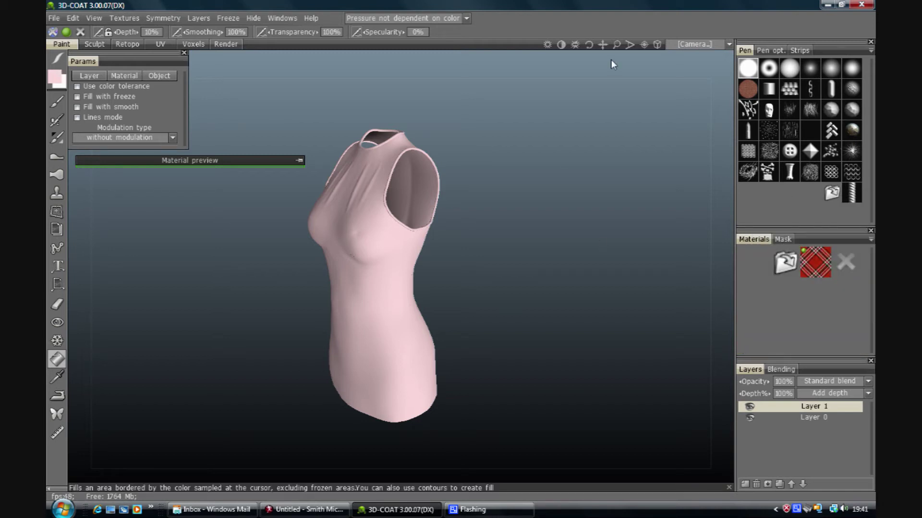
Expand the material preview over the front of the dress and select the red tartan material kgl_ps-rds014d.jpg.
{"action": "left_click_drag", "start_coordinate": [589, 44], "coordinate": [534, 87]}
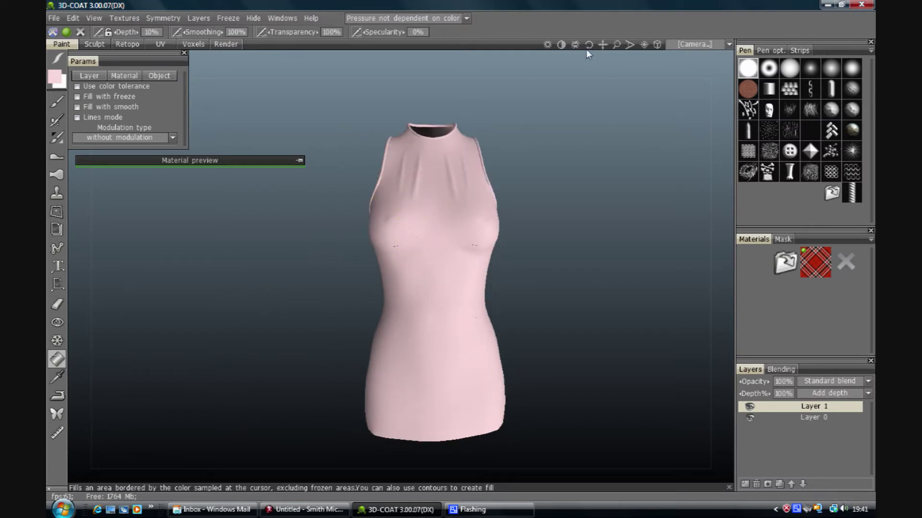
{"action": "left_click_drag", "start_coordinate": [589, 44], "coordinate": [595, 44]}
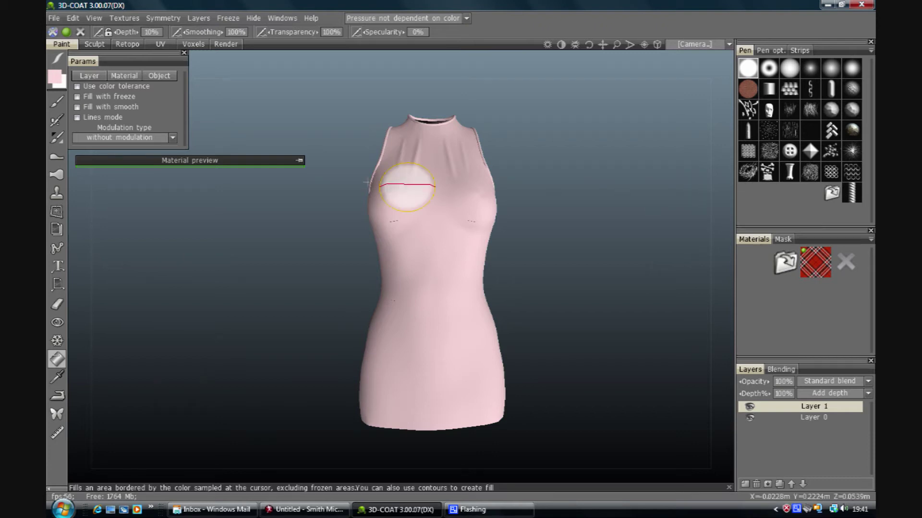
{"action": "left_click", "coordinate": [299, 160]}
{"action": "left_click_drag", "start_coordinate": [254, 160], "coordinate": [517, 199]}
{"action": "left_click", "coordinate": [827, 264]}
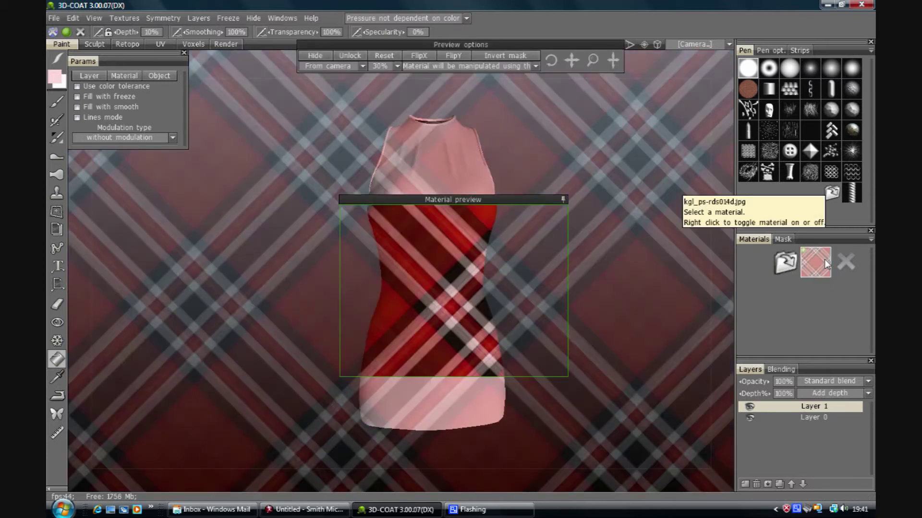
Scale down the tartan material's pattern and move the material preview over the dress's waist.
{"action": "left_click_drag", "start_coordinate": [500, 199], "coordinate": [474, 198]}
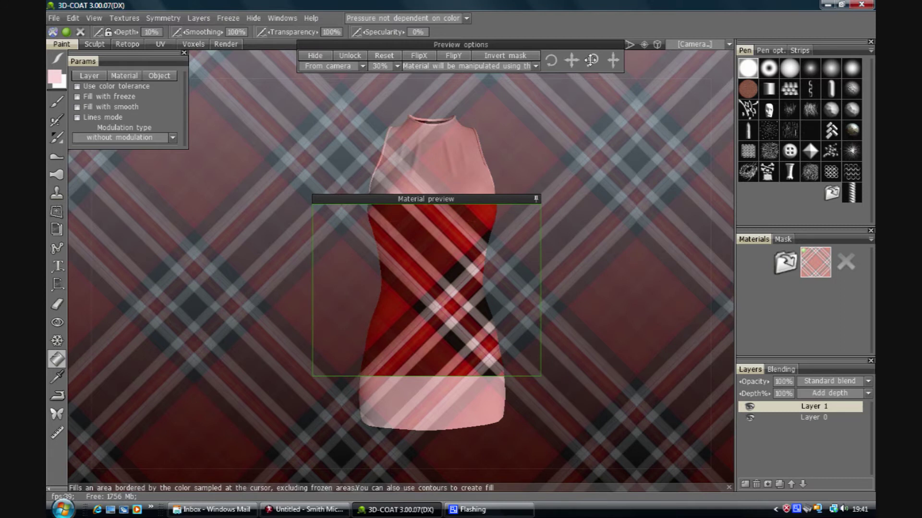
{"action": "left_click_drag", "start_coordinate": [592, 60], "coordinate": [591, 59]}
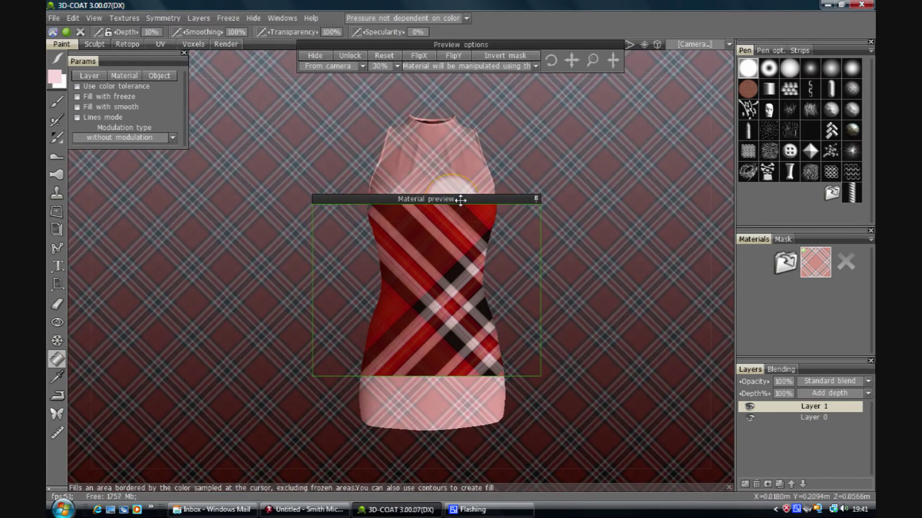
{"action": "left_click_drag", "start_coordinate": [471, 199], "coordinate": [500, 194]}
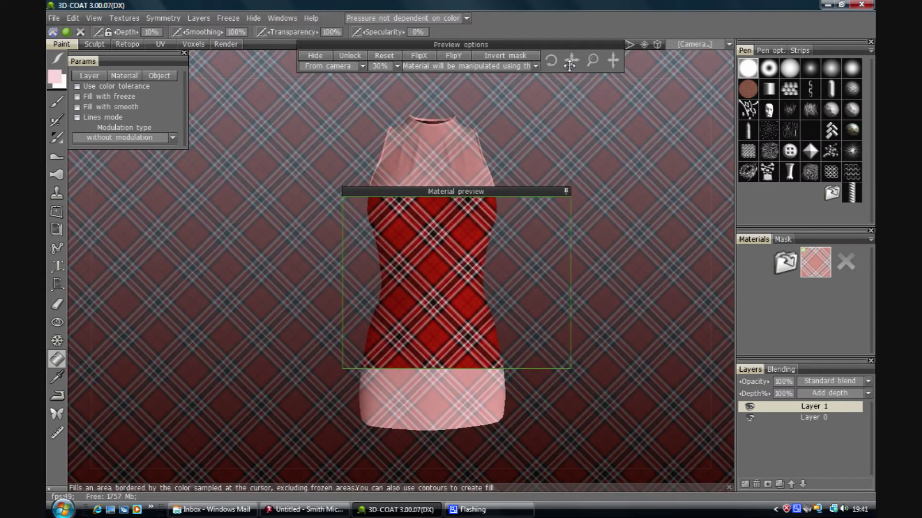
Preview the tartan material on the dress's waist from the front and then from the right side.
{"action": "left_click_drag", "start_coordinate": [592, 60], "coordinate": [584, 67]}
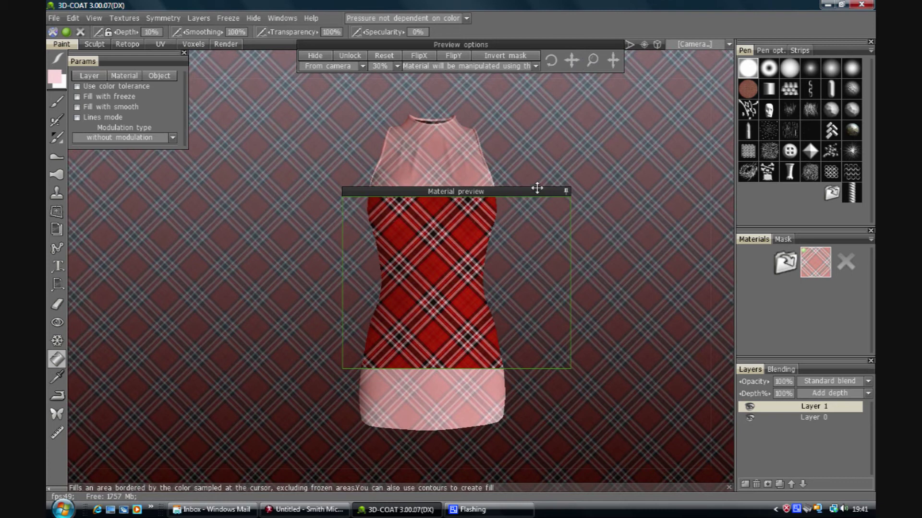
{"action": "left_click_drag", "start_coordinate": [536, 188], "coordinate": [530, 195]}
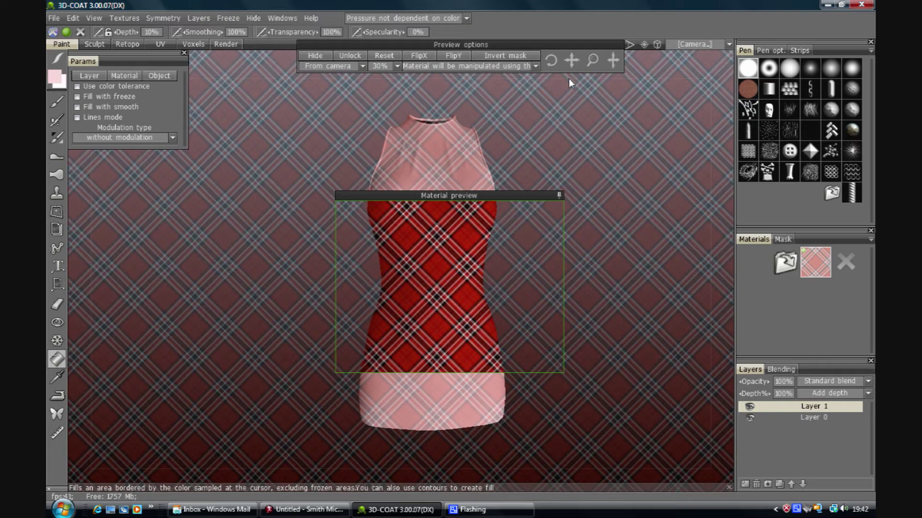
{"action": "left_click", "coordinate": [684, 45]}
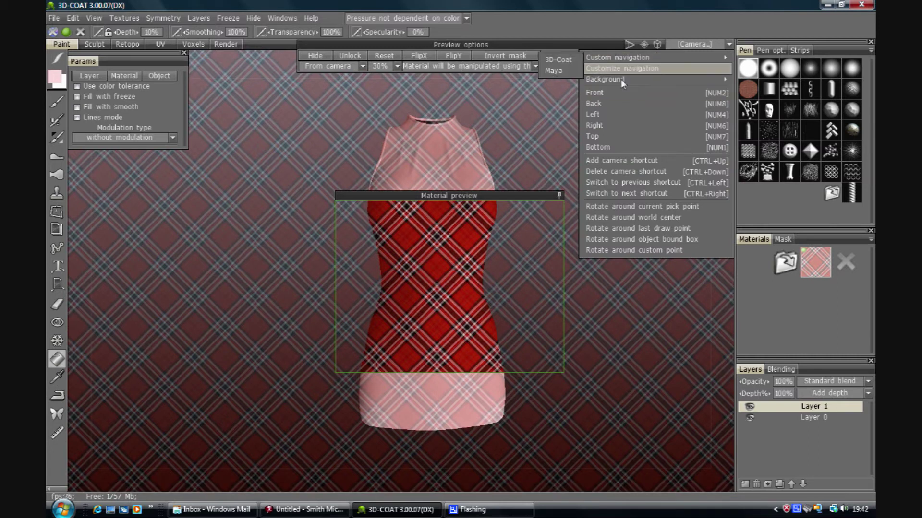
{"action": "left_click", "coordinate": [615, 126]}
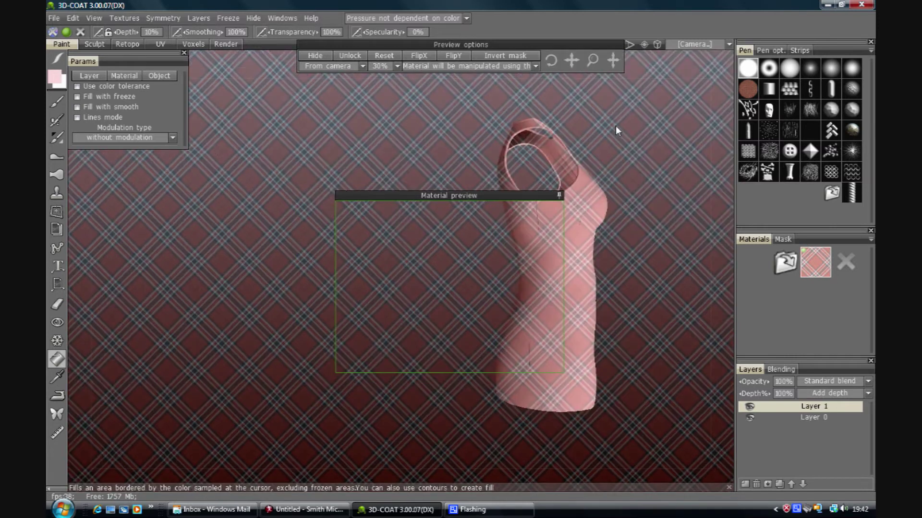
{"action": "left_click_drag", "start_coordinate": [636, 187], "coordinate": [557, 145]}
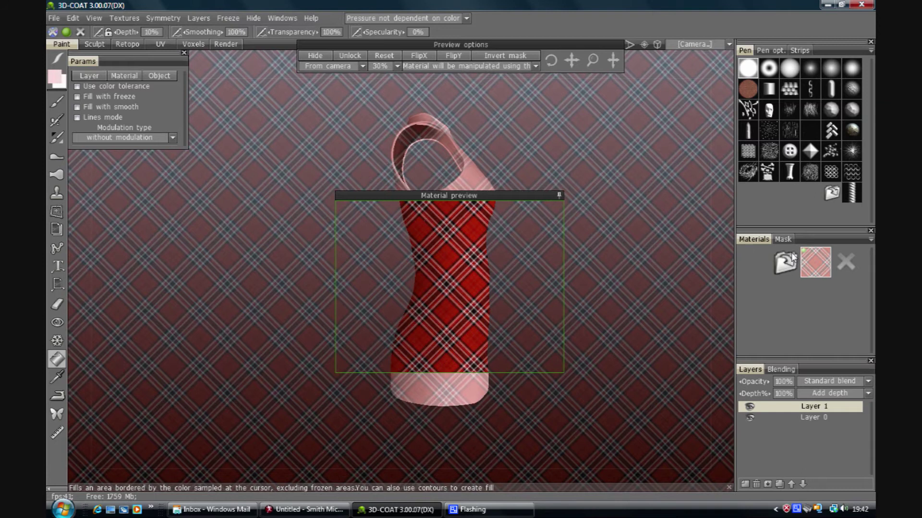
Deselect the tartan material and move the material preview clear of the dress.
{"action": "left_click", "coordinate": [846, 261]}
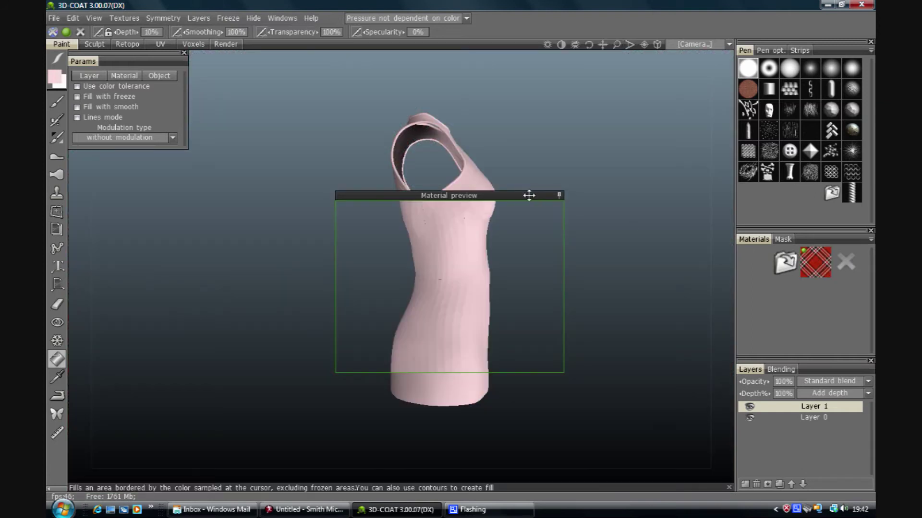
{"action": "left_click_drag", "start_coordinate": [529, 195], "coordinate": [709, 77]}
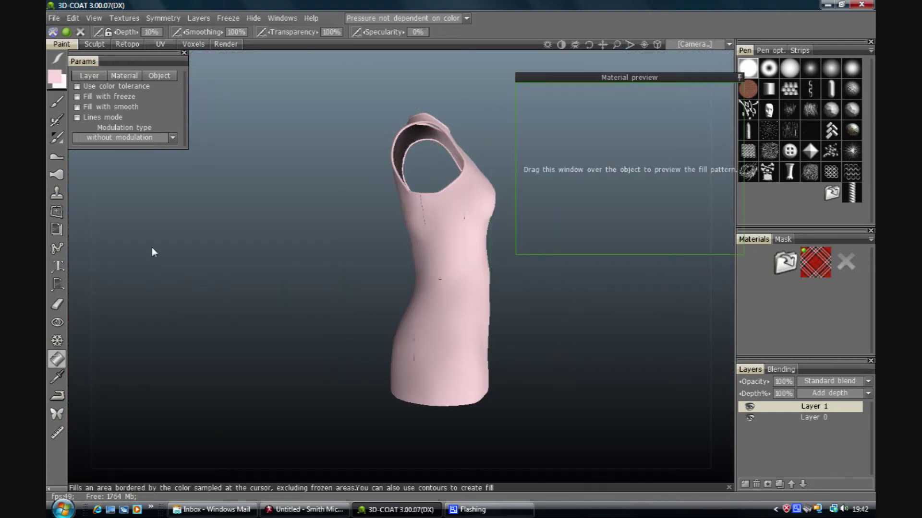
{"action": "left_click", "coordinate": [57, 340]}
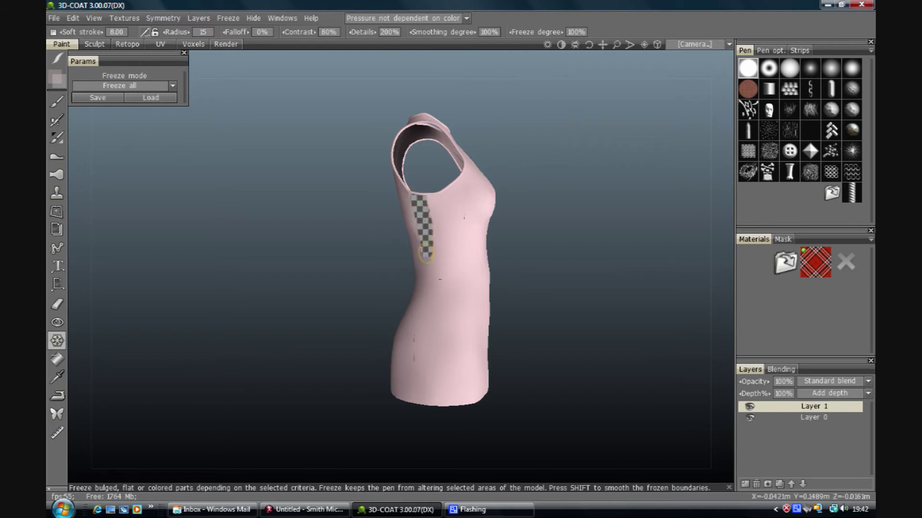
{"action": "left_click_drag", "start_coordinate": [412, 363], "coordinate": [412, 400]}
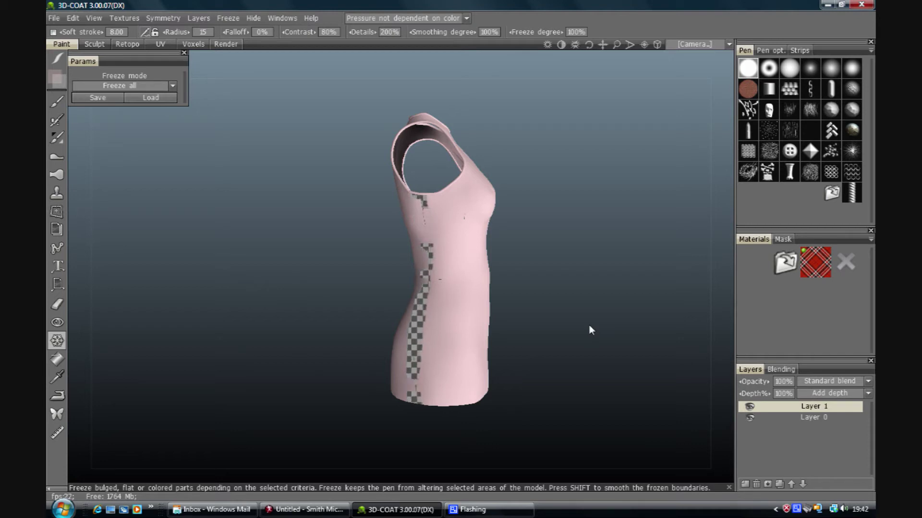
{"action": "key", "text": "ctrl+z"}
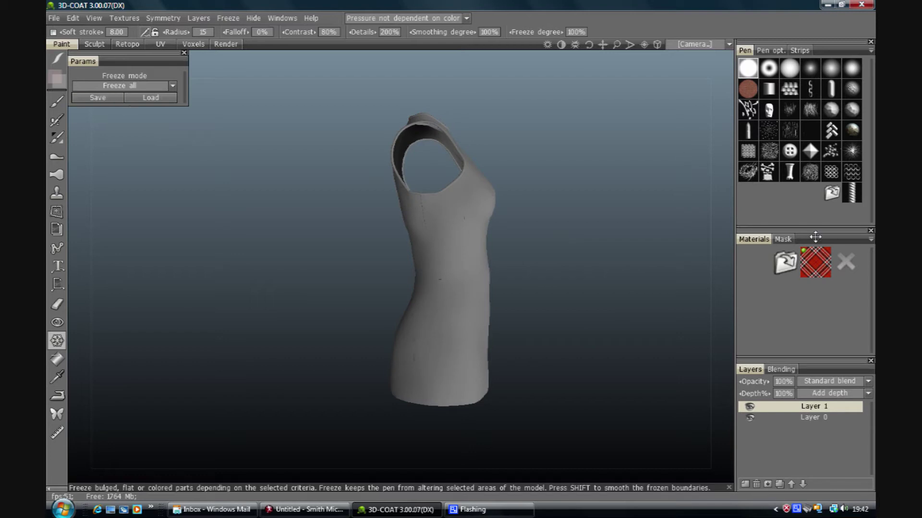
{"action": "left_click", "coordinate": [73, 17]}
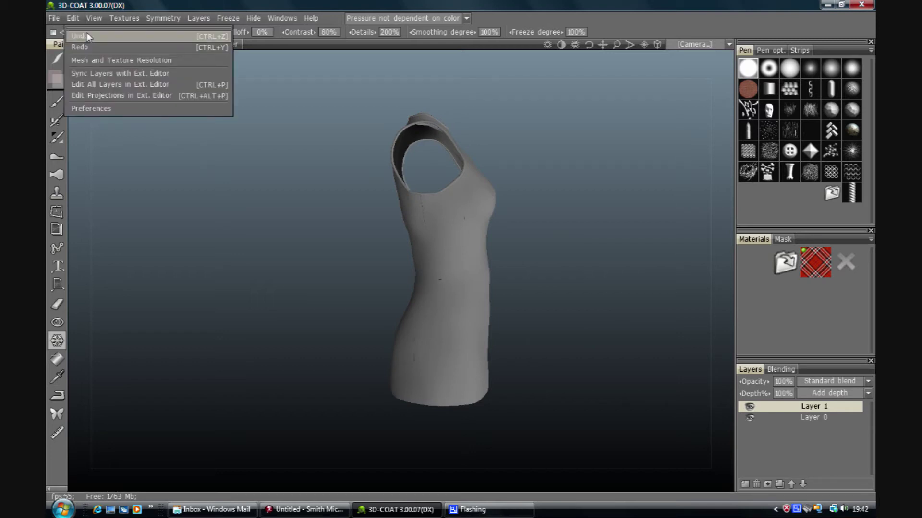
{"action": "left_click", "coordinate": [88, 46]}
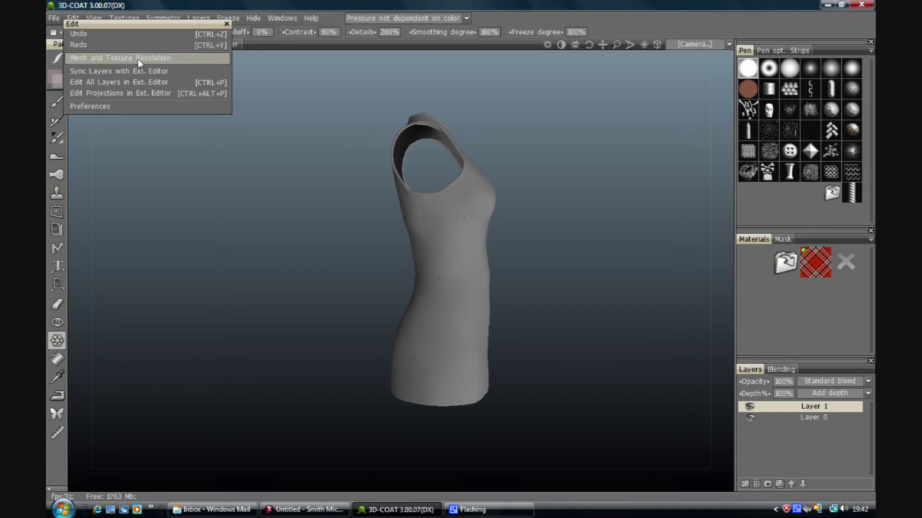
{"action": "left_click", "coordinate": [139, 44]}
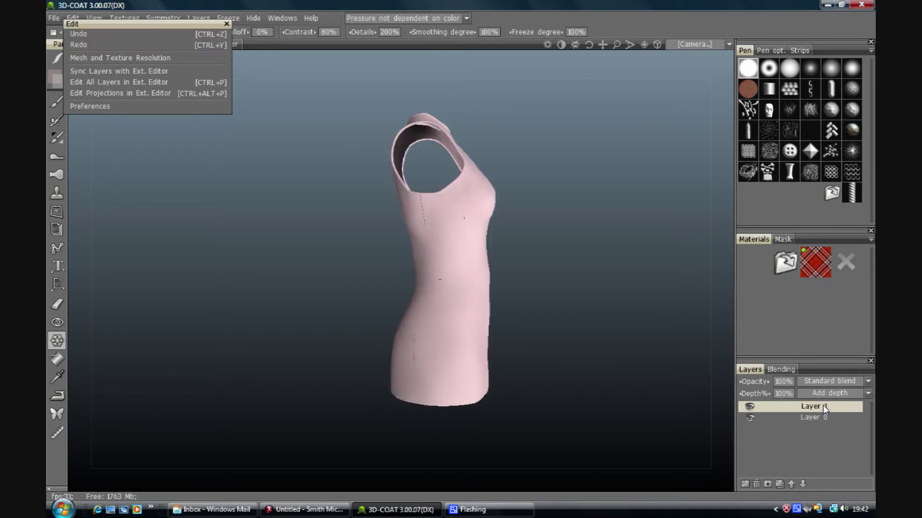
Add a new layer above Layer 1 and turn on symmetry across the X-axis.
{"action": "left_click", "coordinate": [745, 485]}
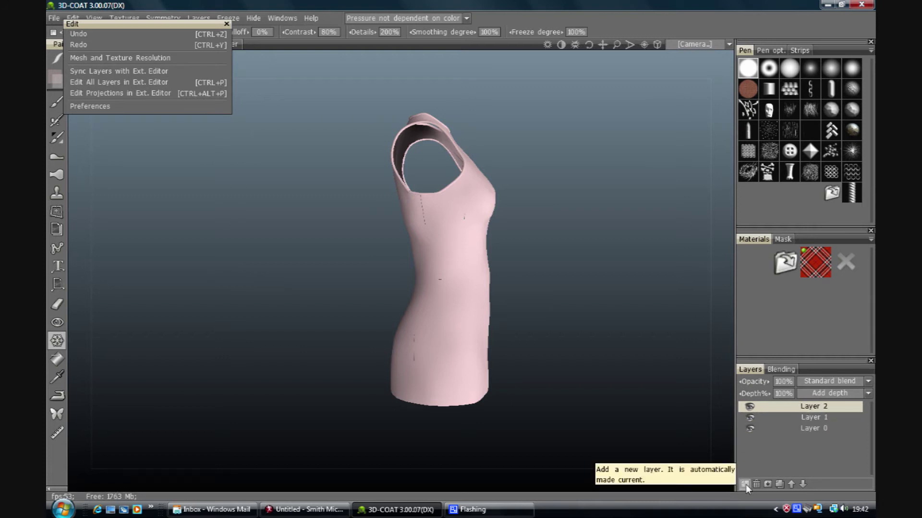
{"action": "right_click", "coordinate": [238, 213]}
{"action": "left_click", "coordinate": [249, 192]}
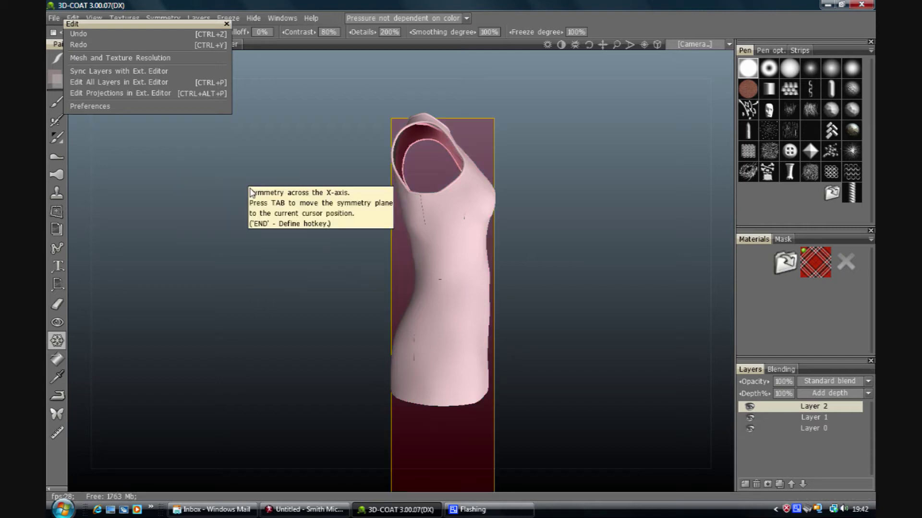
{"action": "left_click", "coordinate": [228, 20]}
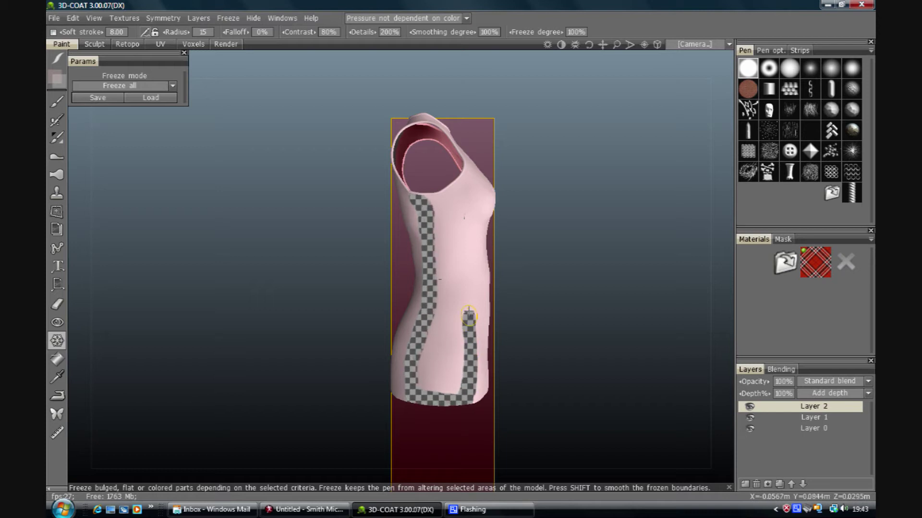
Freeze the dress's side panels from armhole to hem and, from the top view, the neck and shoulder area.
{"action": "mouse_move", "coordinate": [466, 279]}
{"action": "left_mouse_down"}
{"action": "mouse_move", "coordinate": [459, 177]}
{"action": "mouse_move", "coordinate": [432, 202]}
{"action": "mouse_move", "coordinate": [438, 219]}
{"action": "mouse_move", "coordinate": [439, 212]}
{"action": "mouse_move", "coordinate": [422, 359]}
{"action": "mouse_move", "coordinate": [430, 391]}
{"action": "mouse_move", "coordinate": [454, 390]}
{"action": "mouse_move", "coordinate": [453, 217]}
{"action": "mouse_move", "coordinate": [441, 366]}
{"action": "mouse_move", "coordinate": [452, 384]}
{"action": "mouse_move", "coordinate": [461, 370]}
{"action": "mouse_move", "coordinate": [450, 302]}
{"action": "mouse_move", "coordinate": [410, 398]}
{"action": "mouse_move", "coordinate": [425, 294]}
{"action": "mouse_move", "coordinate": [411, 192]}
{"action": "left_mouse_up"}
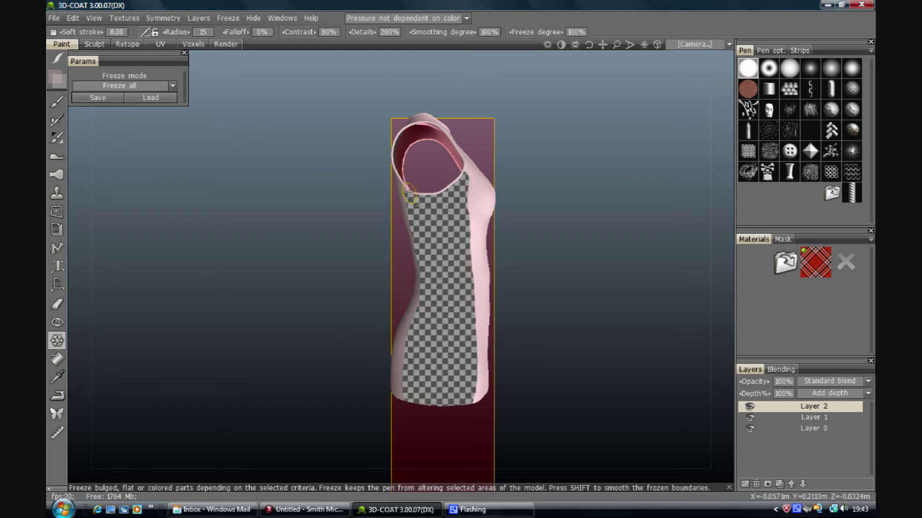
{"action": "left_click", "coordinate": [699, 44]}
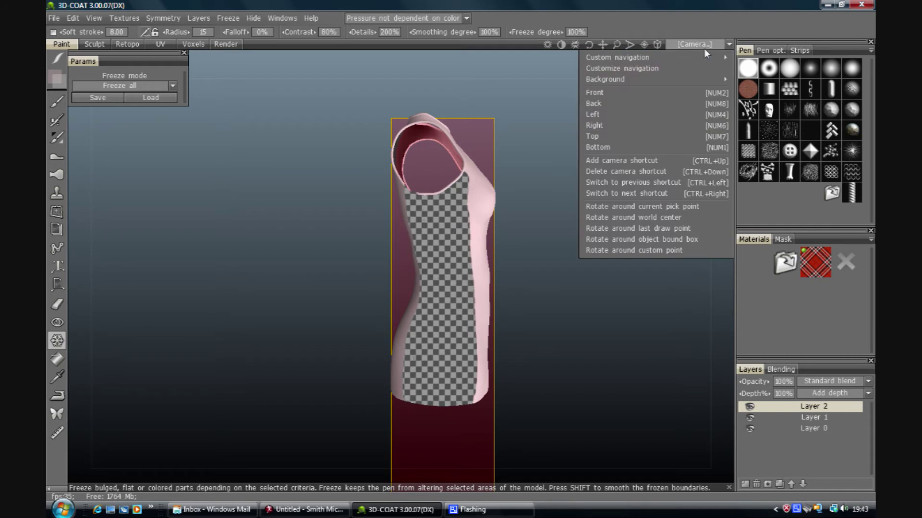
{"action": "left_click", "coordinate": [615, 136]}
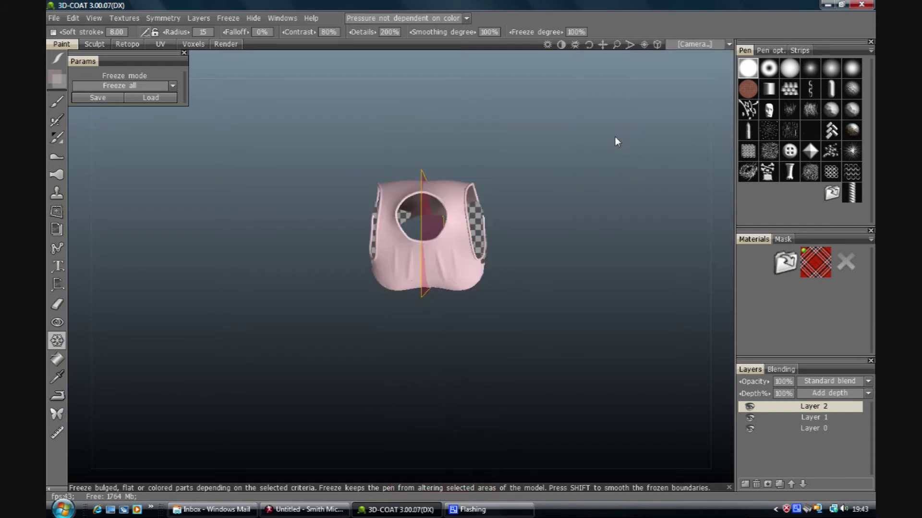
{"action": "mouse_move", "coordinate": [392, 203]}
{"action": "left_mouse_down"}
{"action": "mouse_move", "coordinate": [387, 240]}
{"action": "mouse_move", "coordinate": [403, 234]}
{"action": "mouse_move", "coordinate": [407, 194]}
{"action": "mouse_move", "coordinate": [440, 190]}
{"action": "mouse_move", "coordinate": [390, 190]}
{"action": "mouse_move", "coordinate": [384, 243]}
{"action": "mouse_move", "coordinate": [442, 247]}
{"action": "mouse_move", "coordinate": [411, 238]}
{"action": "mouse_move", "coordinate": [397, 205]}
{"action": "mouse_move", "coordinate": [392, 219]}
{"action": "mouse_move", "coordinate": [439, 205]}
{"action": "mouse_move", "coordinate": [406, 208]}
{"action": "left_mouse_up"}
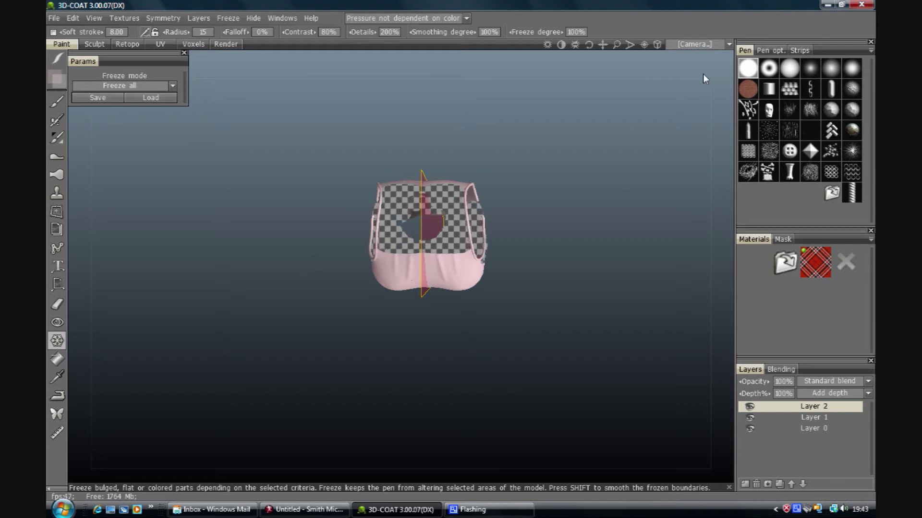
Fill the entire Layer 2 with the red tartan material from the front view, then deselect the material.
{"action": "left_click", "coordinate": [699, 46]}
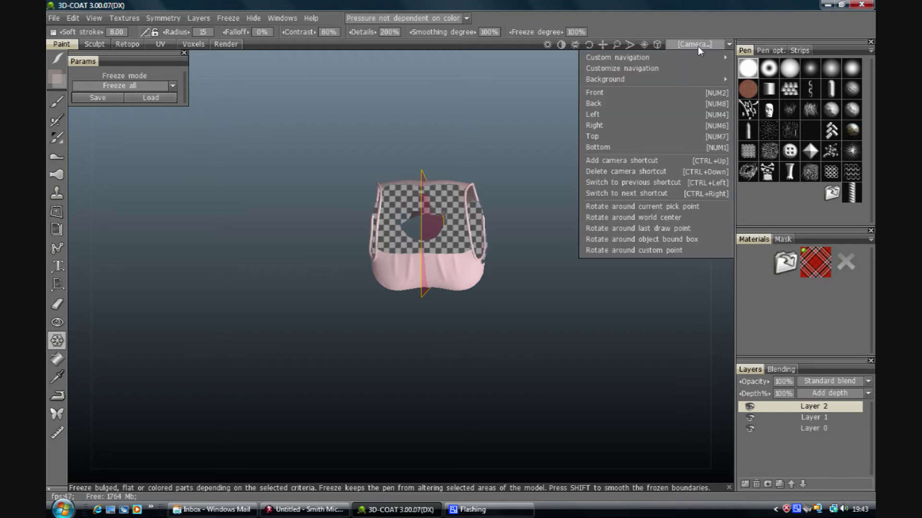
{"action": "left_click", "coordinate": [645, 94]}
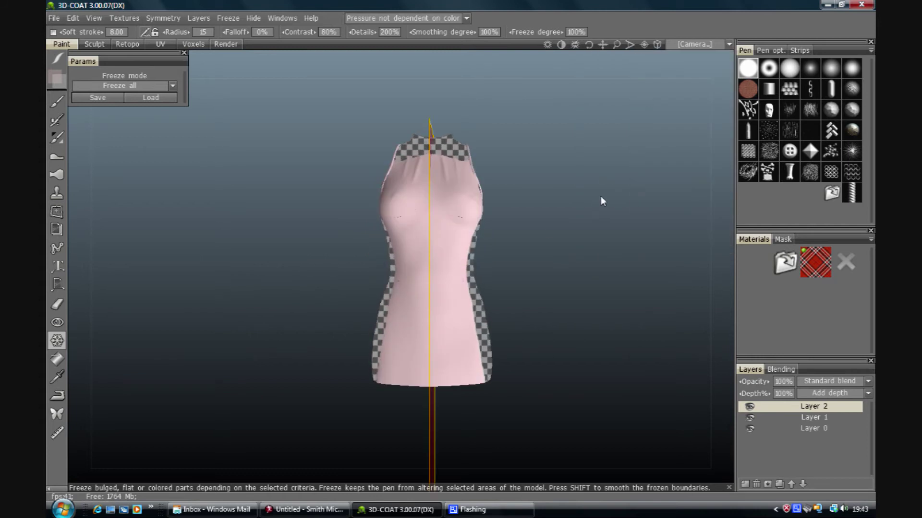
{"action": "left_click", "coordinate": [823, 269]}
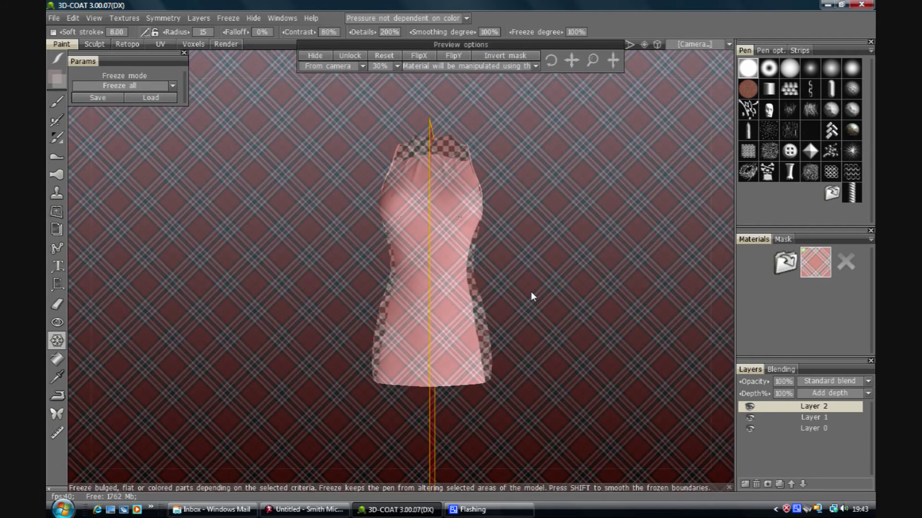
{"action": "left_click", "coordinate": [58, 359]}
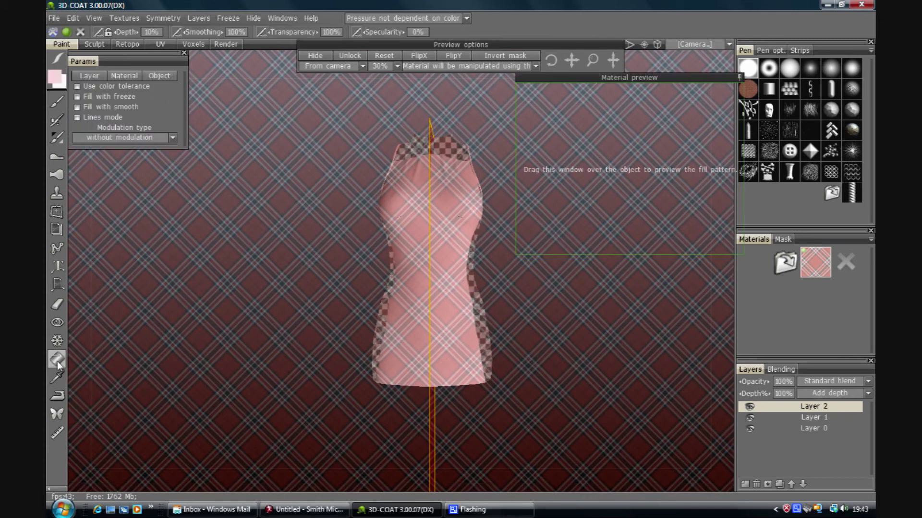
{"action": "left_click", "coordinate": [77, 75]}
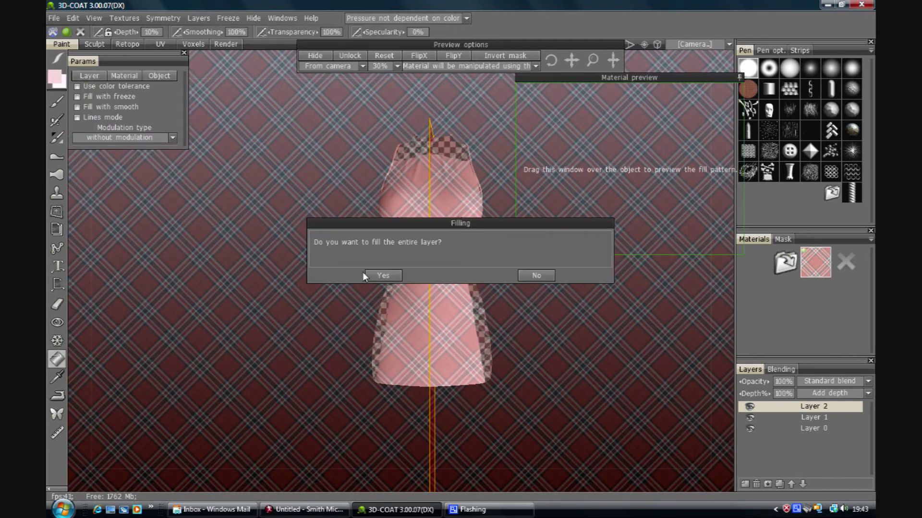
{"action": "left_click", "coordinate": [382, 275]}
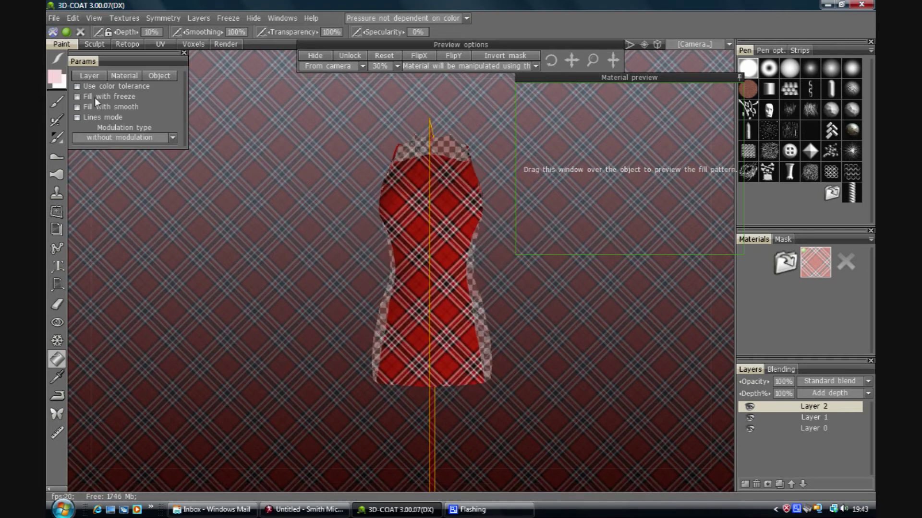
{"action": "left_click", "coordinate": [847, 262]}
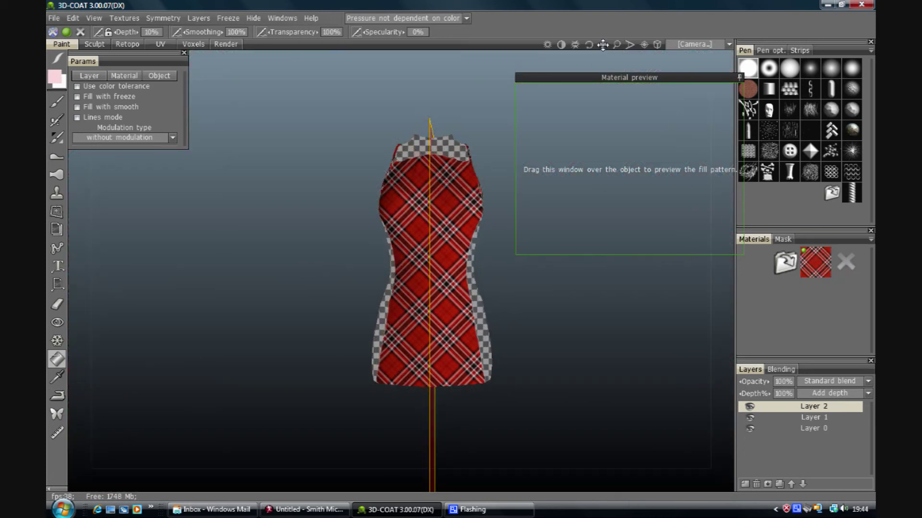
Try to remove the stray frozen area across the back waist of the dress with the Freeze tool.
{"action": "left_click_drag", "start_coordinate": [589, 44], "coordinate": [589, 44]}
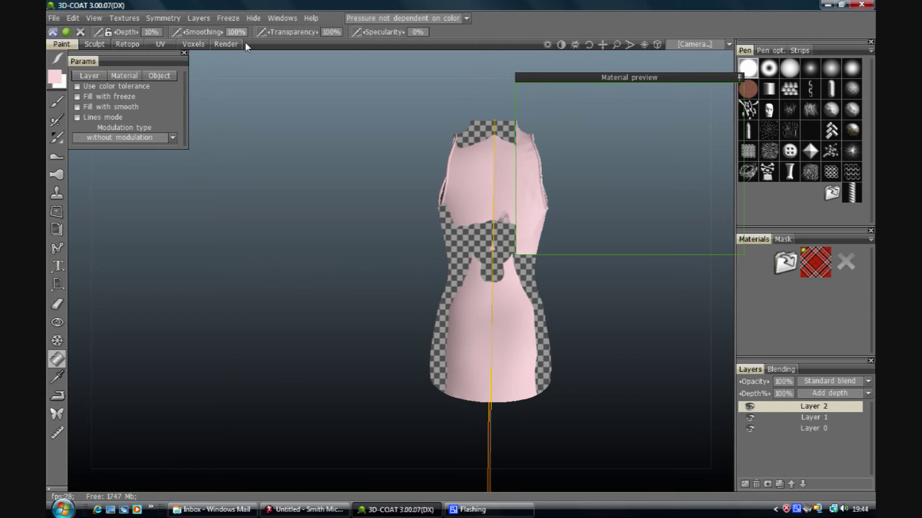
{"action": "left_click_drag", "start_coordinate": [374, 99], "coordinate": [267, 89]}
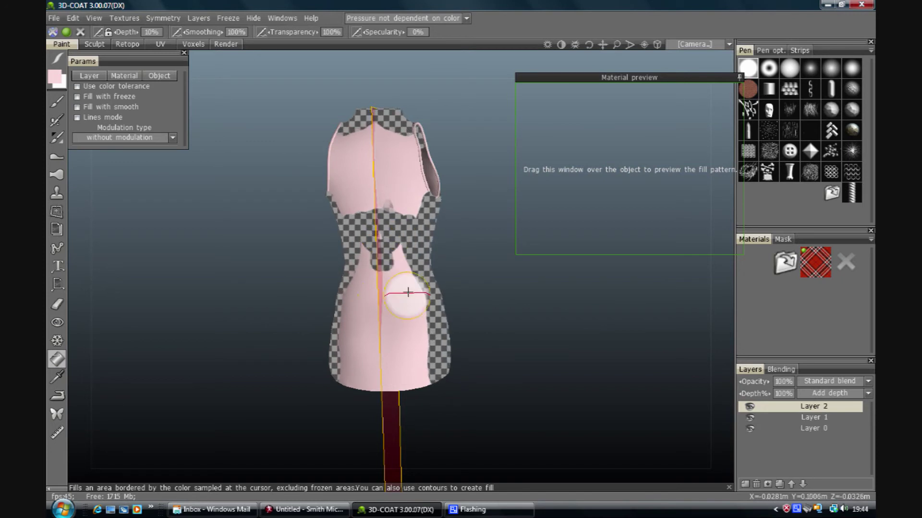
{"action": "left_click", "coordinate": [73, 18]}
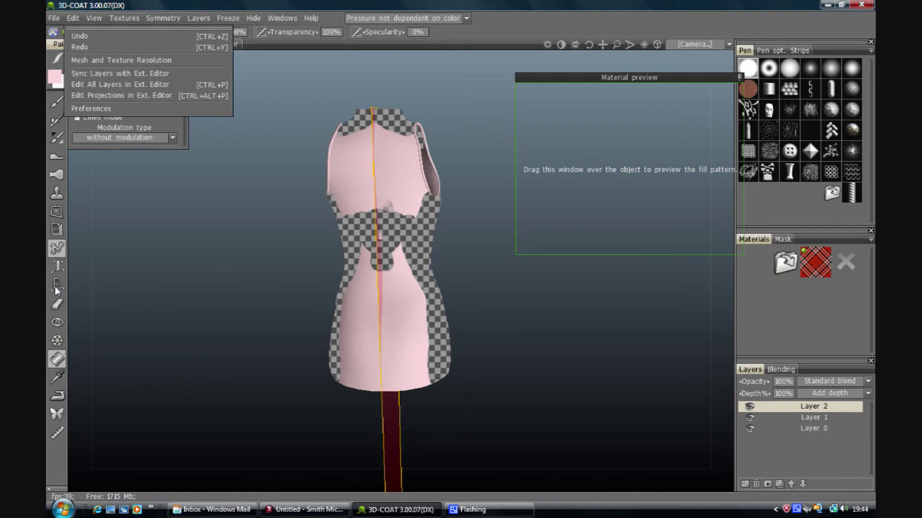
{"action": "left_click", "coordinate": [56, 340]}
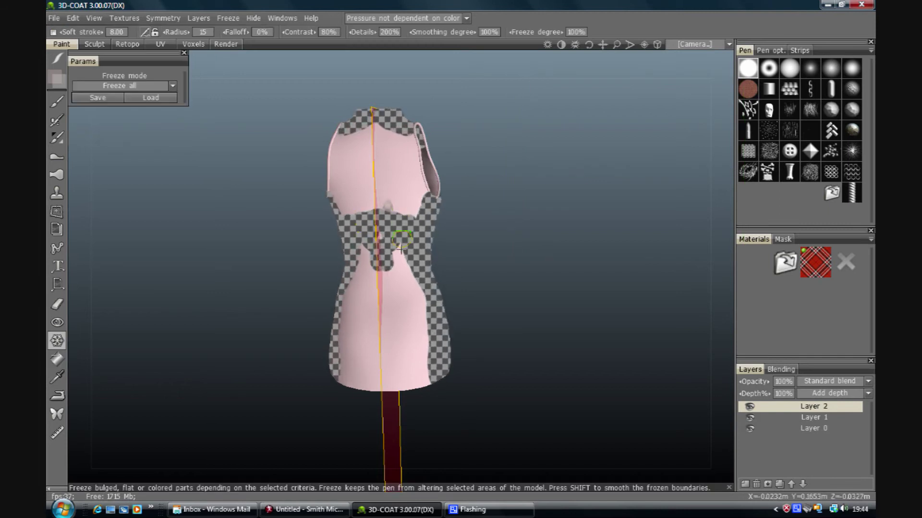
{"action": "left_click_drag", "start_coordinate": [401, 247], "coordinate": [398, 230]}
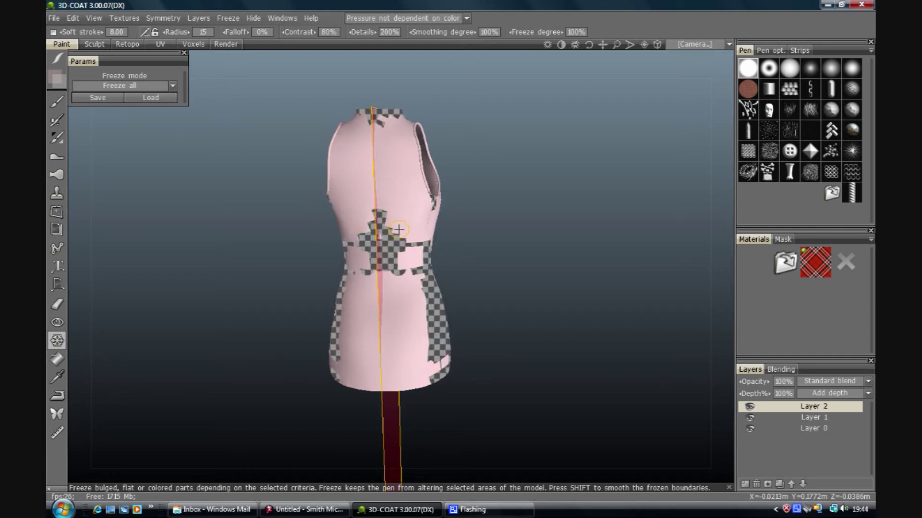
Undo the tartan fill and the addition of Layer 2, stepping back and forth through the history to restore the pink dress.
{"action": "key", "text": "ctrl+z"}
{"action": "key", "text": "ctrl+z"}
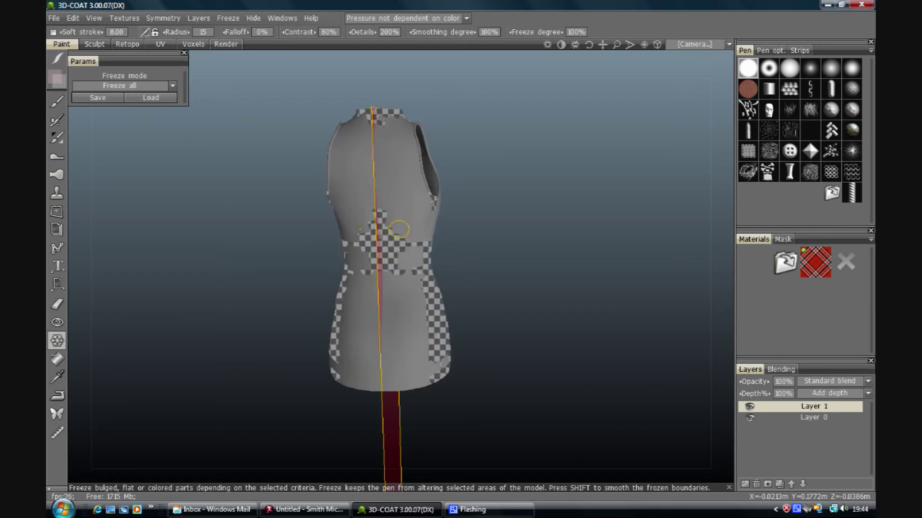
{"action": "left_click", "coordinate": [73, 18]}
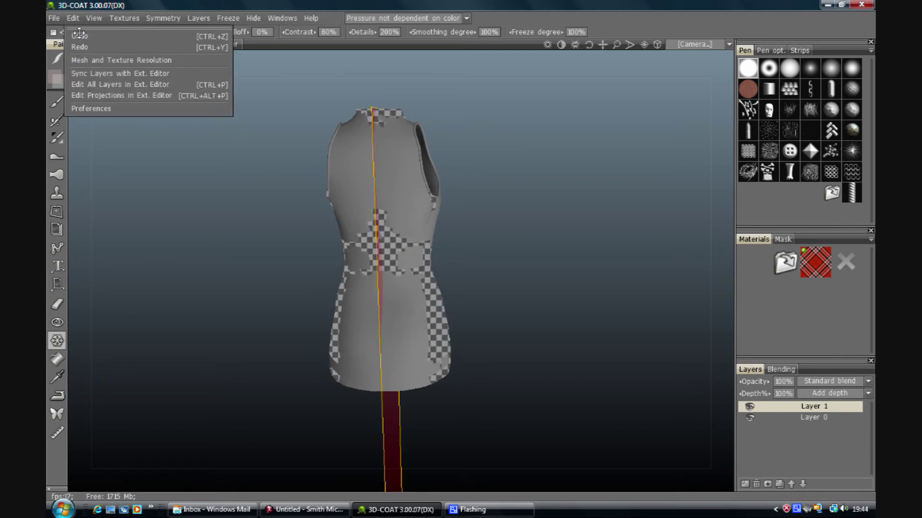
{"action": "left_click", "coordinate": [83, 42]}
{"action": "left_click", "coordinate": [73, 18]}
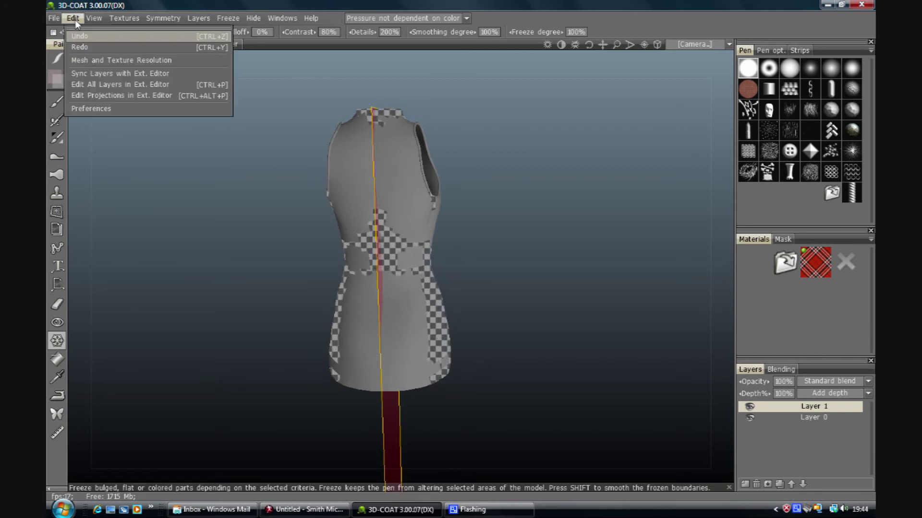
{"action": "left_click", "coordinate": [84, 46]}
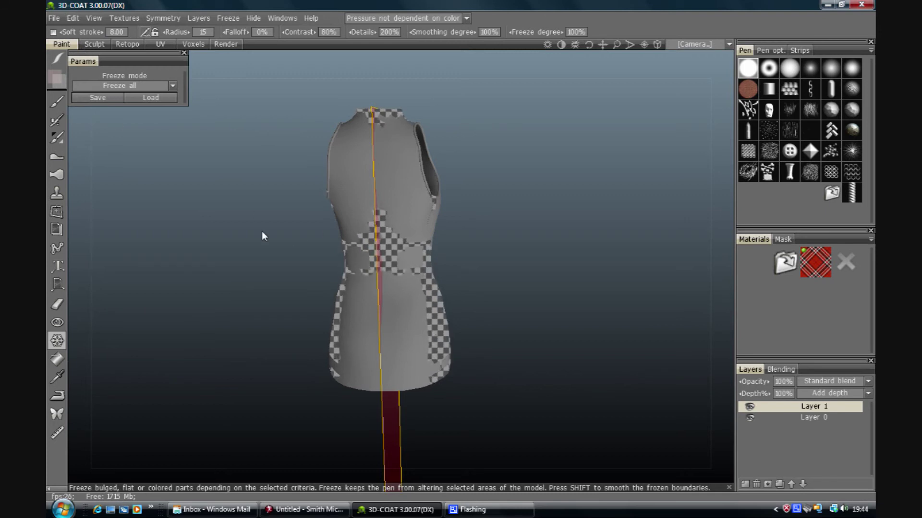
{"action": "left_click", "coordinate": [71, 18]}
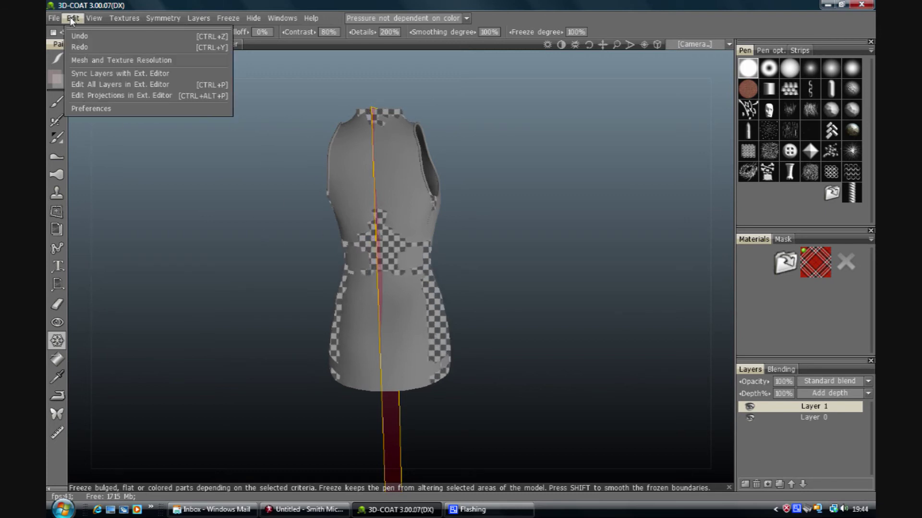
{"action": "left_click", "coordinate": [82, 45]}
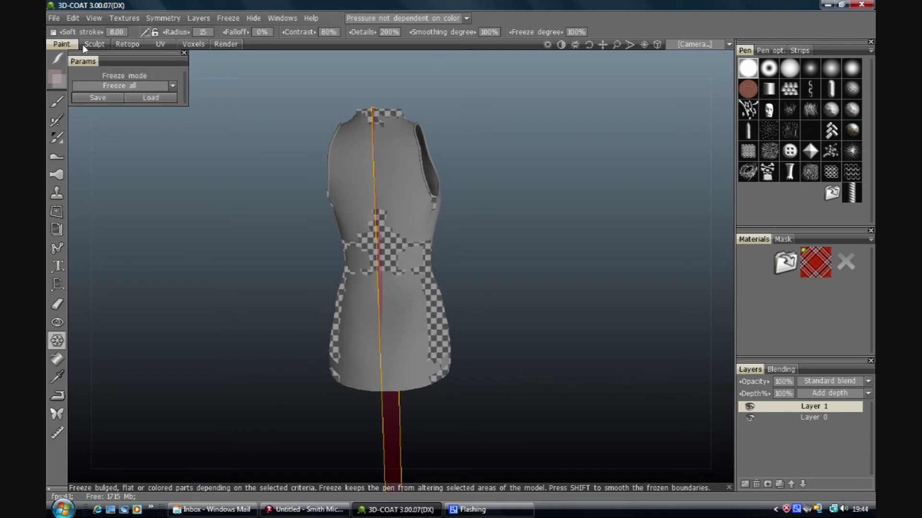
{"action": "left_click", "coordinate": [73, 18]}
{"action": "left_click", "coordinate": [80, 36]}
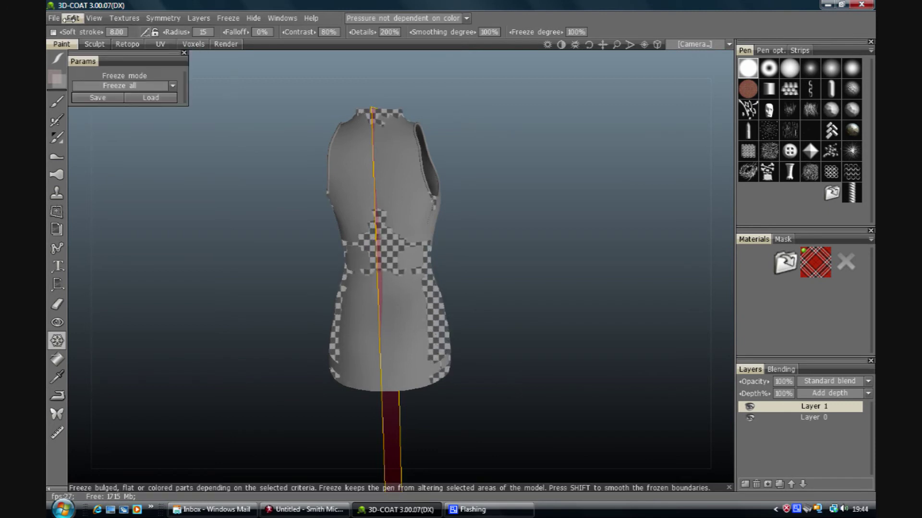
{"action": "left_click", "coordinate": [72, 18]}
{"action": "left_click", "coordinate": [81, 46]}
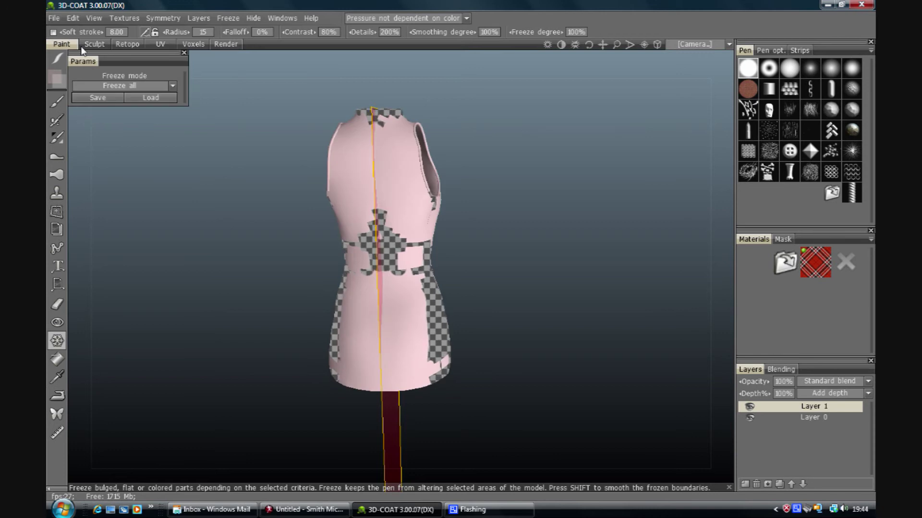
{"action": "key", "text": "ctrl+z"}
Unfreeze the whole dress.
{"action": "left_click", "coordinate": [235, 18]}
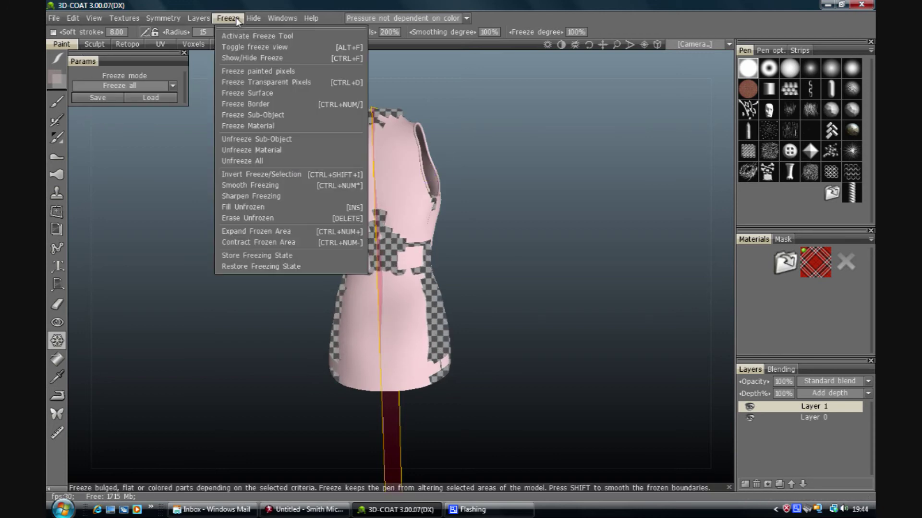
{"action": "left_click", "coordinate": [236, 18]}
{"action": "left_click", "coordinate": [235, 18]}
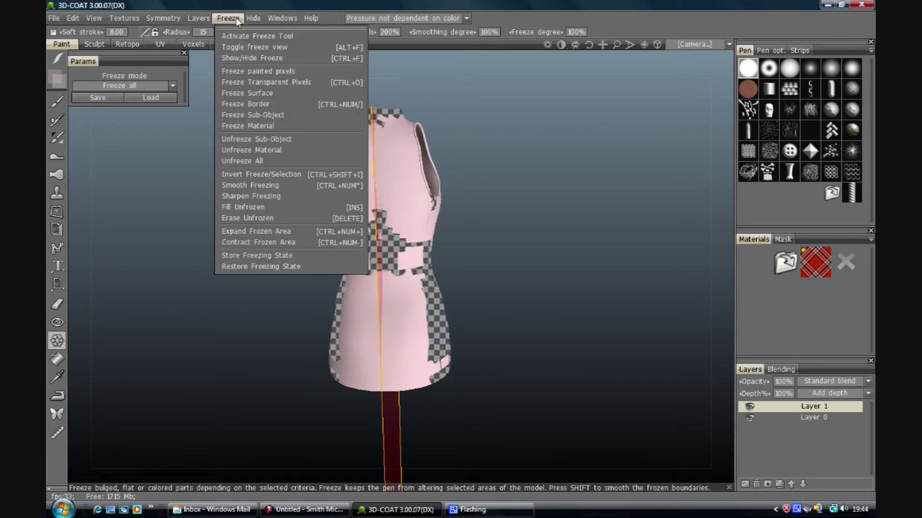
{"action": "left_click", "coordinate": [259, 161]}
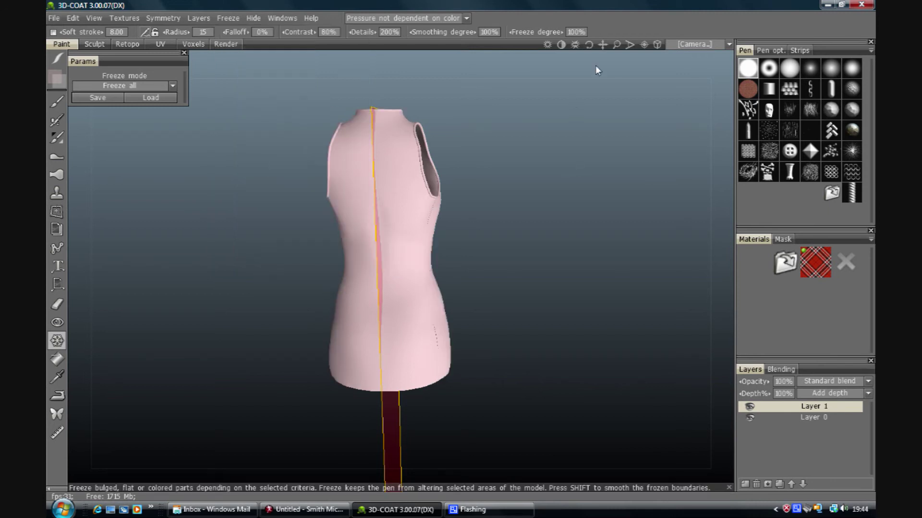
Freeze the dress's side panels from armhole to hem in the Right view and the neck and shoulder area in the Top view.
{"action": "left_click", "coordinate": [709, 45]}
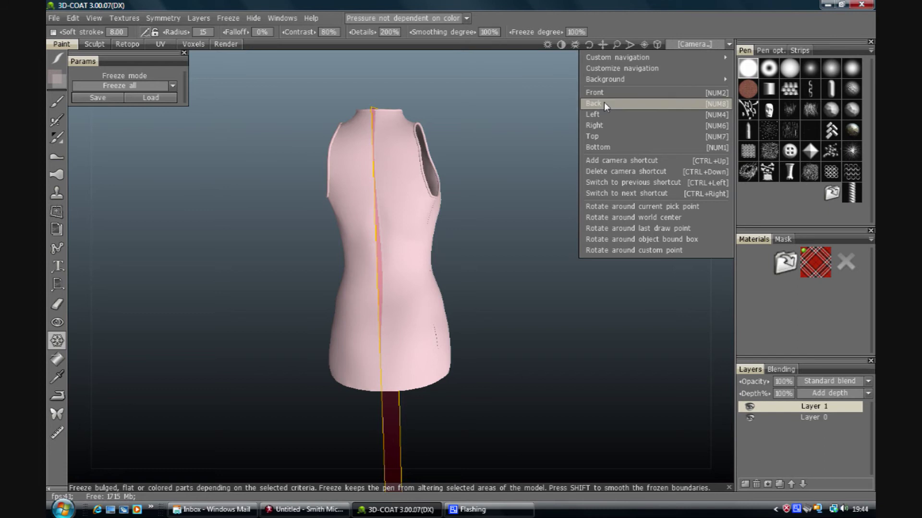
{"action": "left_click", "coordinate": [606, 124]}
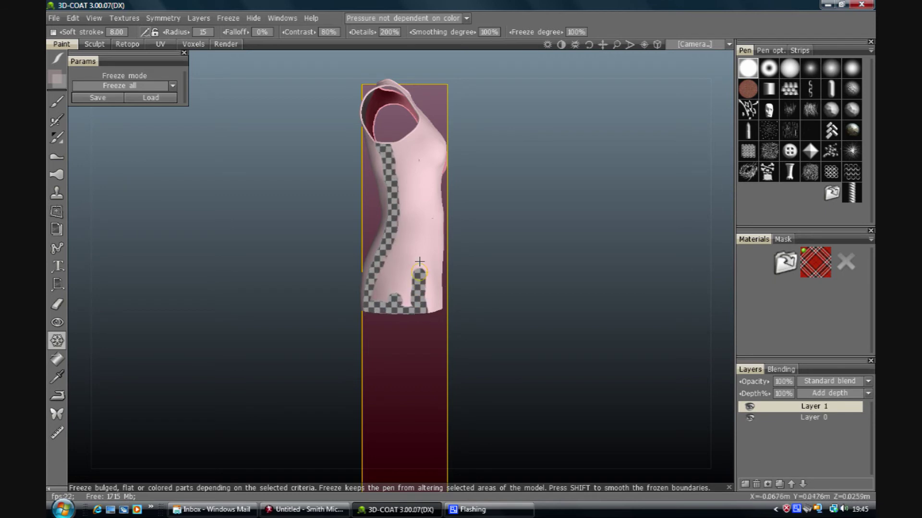
{"action": "mouse_move", "coordinate": [417, 221]}
{"action": "left_mouse_down"}
{"action": "mouse_move", "coordinate": [412, 129]}
{"action": "mouse_move", "coordinate": [402, 143]}
{"action": "mouse_move", "coordinate": [406, 282]}
{"action": "left_mouse_up"}
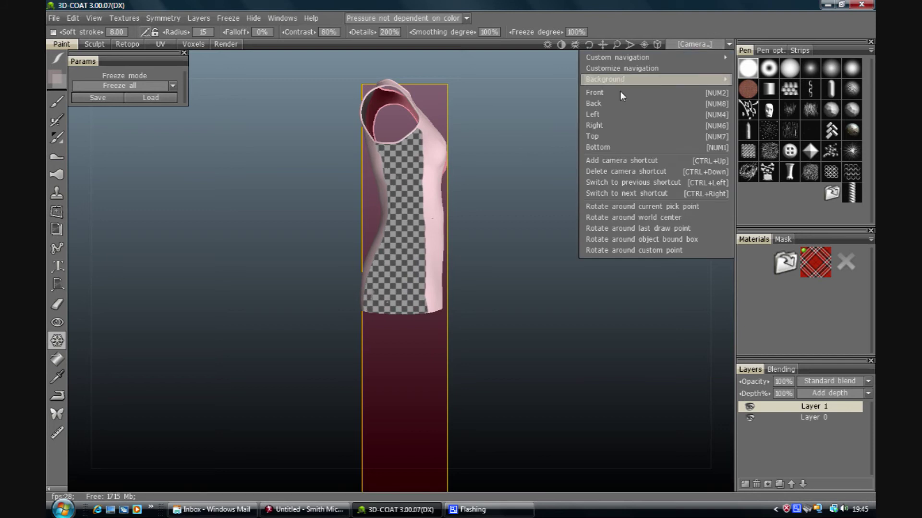
{"action": "left_click", "coordinate": [600, 138]}
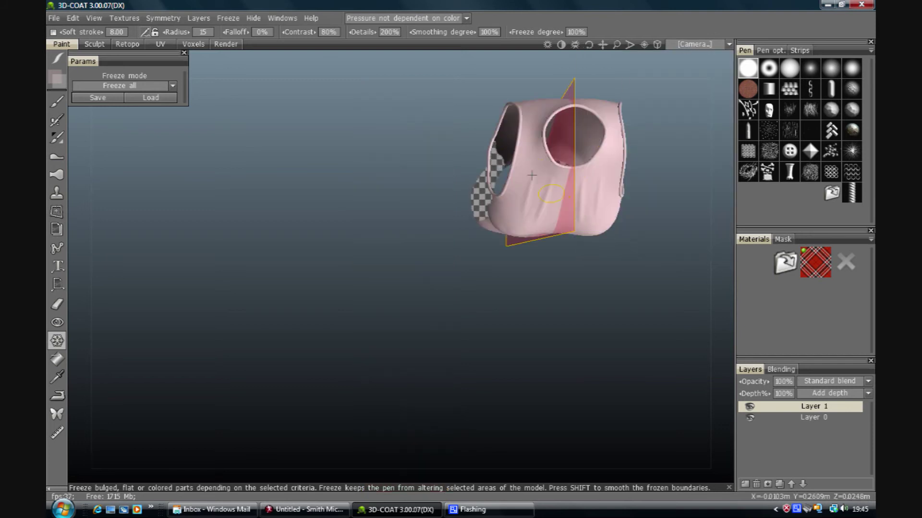
{"action": "left_click", "coordinate": [656, 44]}
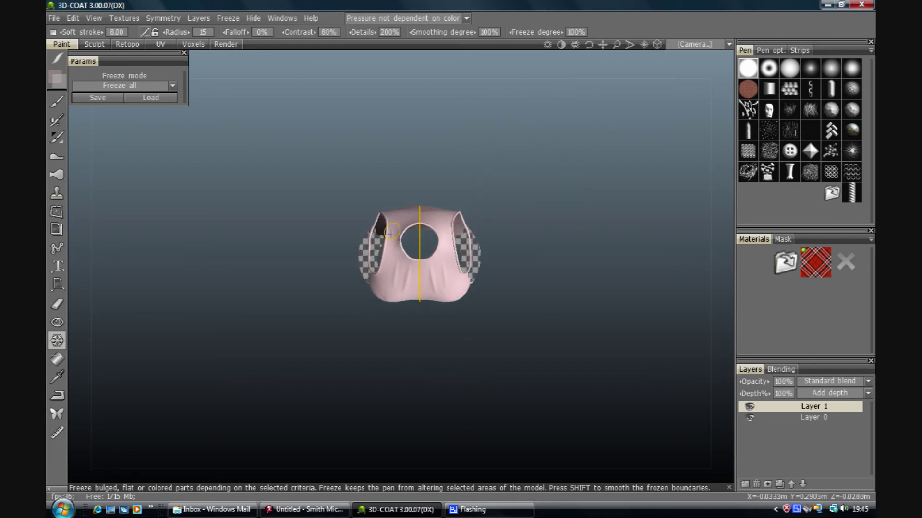
{"action": "left_click_drag", "start_coordinate": [396, 252], "coordinate": [407, 228]}
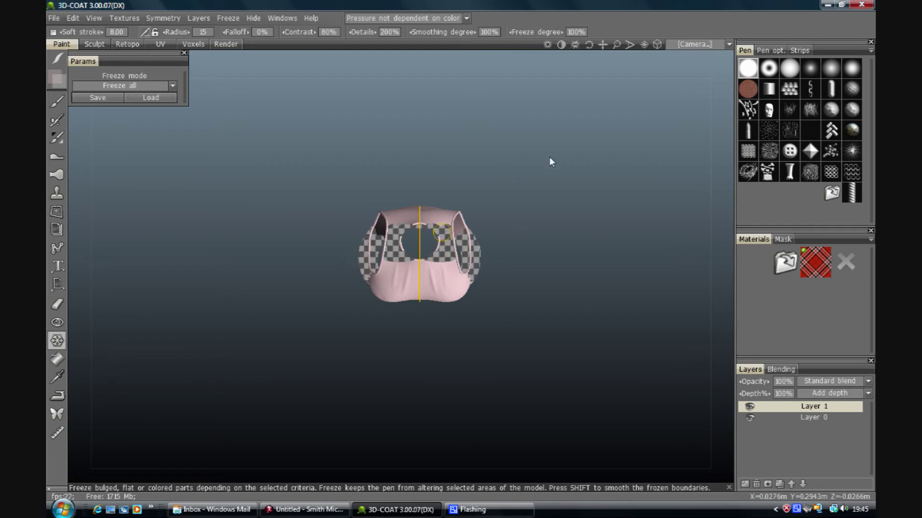
{"action": "left_click", "coordinate": [673, 44]}
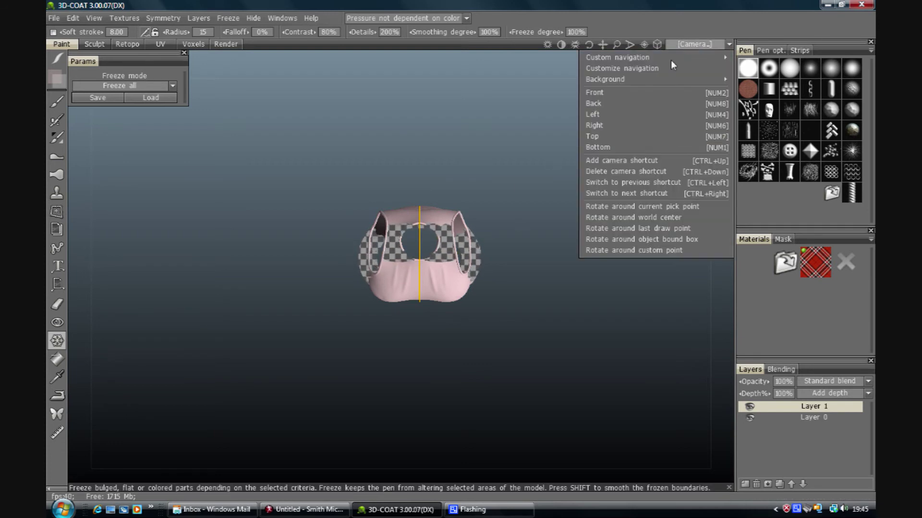
{"action": "left_click", "coordinate": [632, 92]}
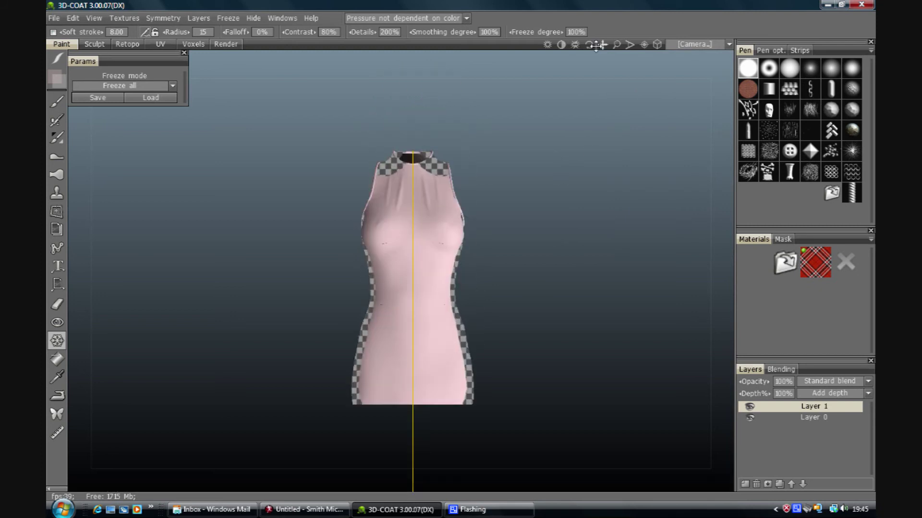
{"action": "mouse_move", "coordinate": [586, 44]}
{"action": "left_mouse_down"}
{"action": "mouse_move", "coordinate": [595, 44]}
{"action": "mouse_move", "coordinate": [567, 44]}
{"action": "mouse_move", "coordinate": [587, 45]}
{"action": "mouse_move", "coordinate": [590, 55]}
{"action": "mouse_move", "coordinate": [587, 44]}
{"action": "mouse_move", "coordinate": [569, 45]}
{"action": "mouse_move", "coordinate": [602, 45]}
{"action": "mouse_move", "coordinate": [580, 44]}
{"action": "mouse_move", "coordinate": [591, 44]}
{"action": "left_mouse_up"}
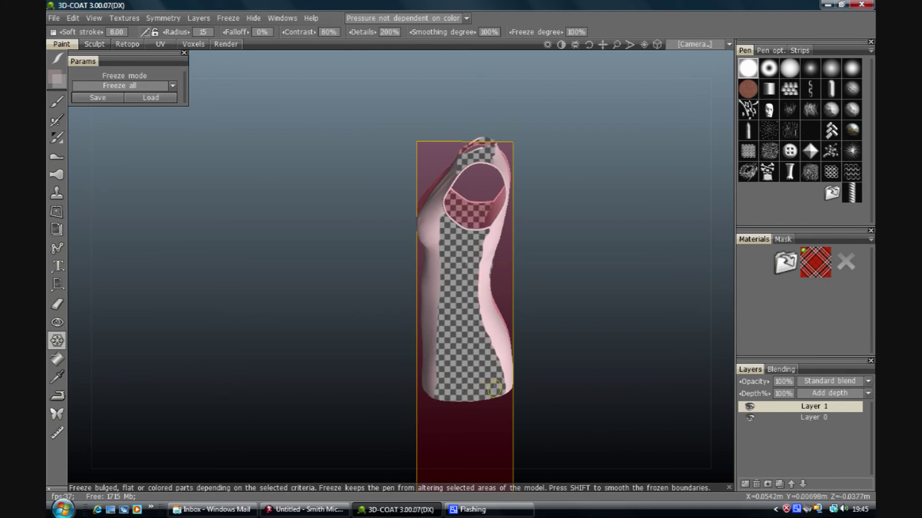
{"action": "left_click_drag", "start_coordinate": [589, 44], "coordinate": [613, 44]}
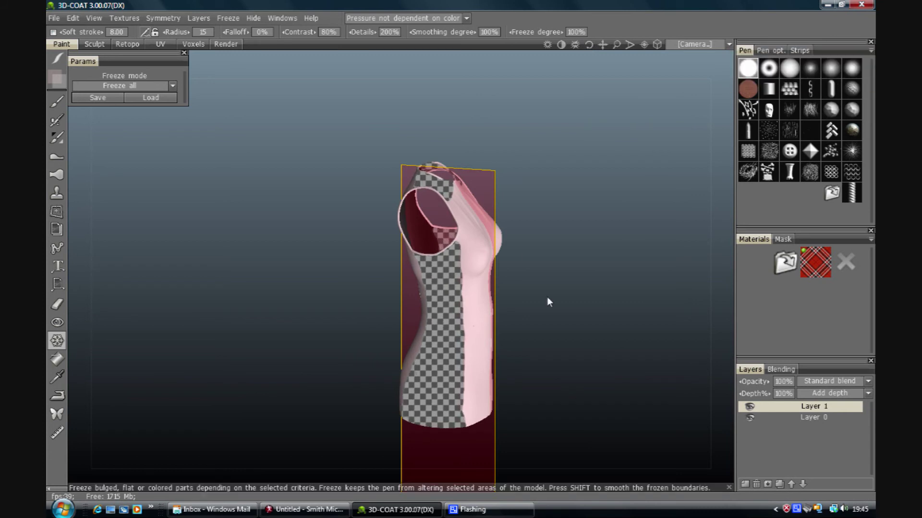
Fill the entire Layer 1 with the red tartan material from the Front view, then deselect the material.
{"action": "left_click", "coordinate": [815, 263]}
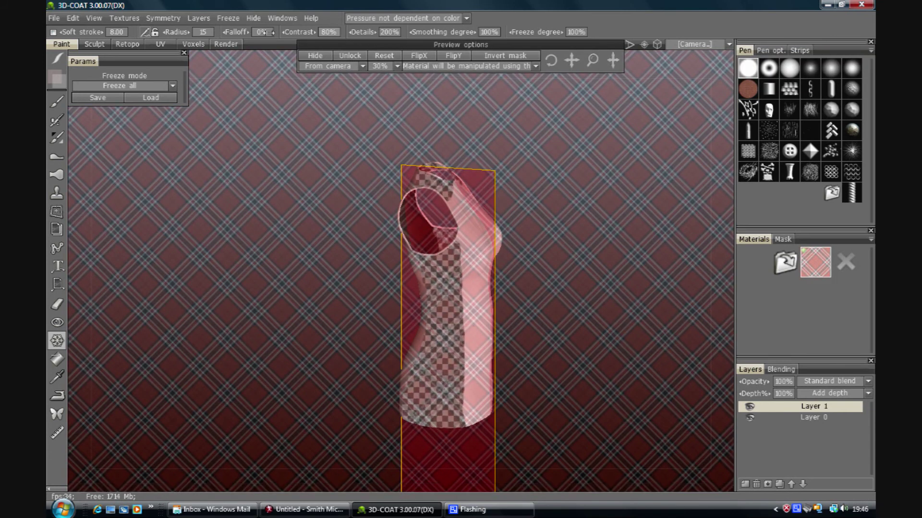
{"action": "left_click", "coordinate": [228, 18]}
{"action": "left_click", "coordinate": [696, 44]}
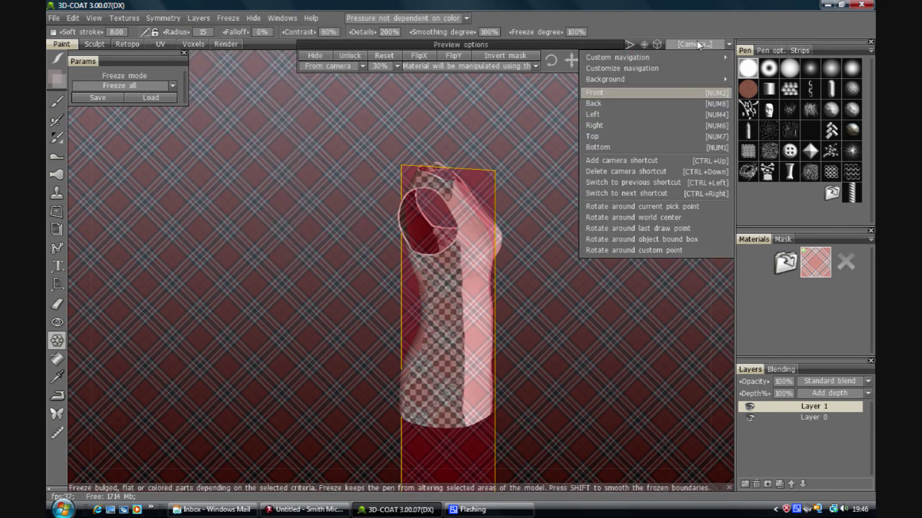
{"action": "left_click", "coordinate": [644, 91]}
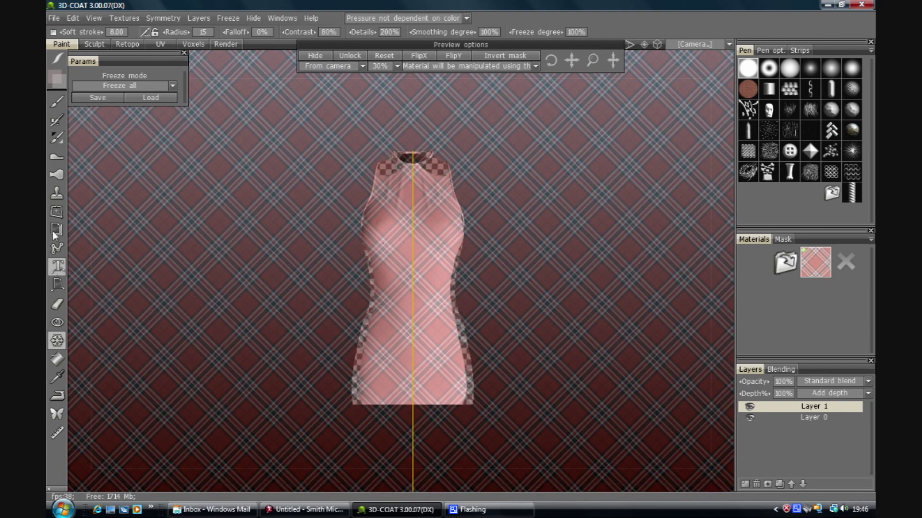
{"action": "left_click", "coordinate": [56, 359]}
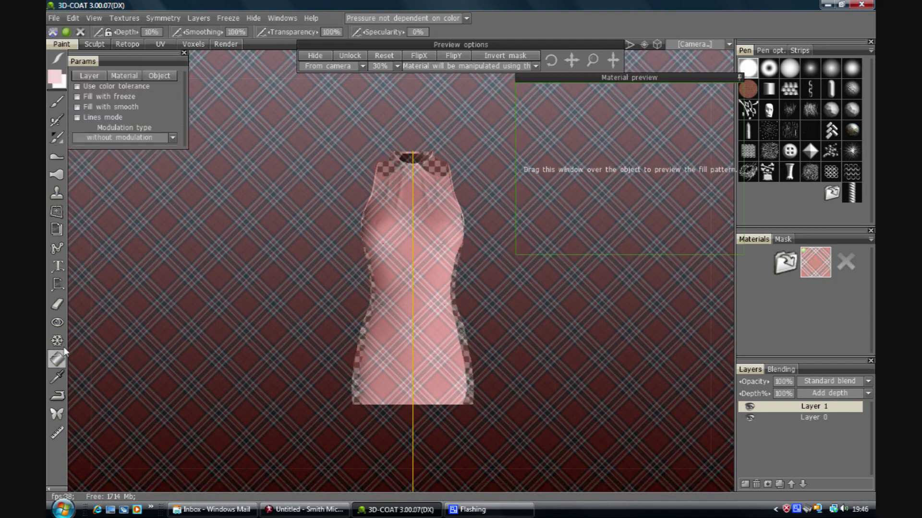
{"action": "left_click", "coordinate": [90, 76]}
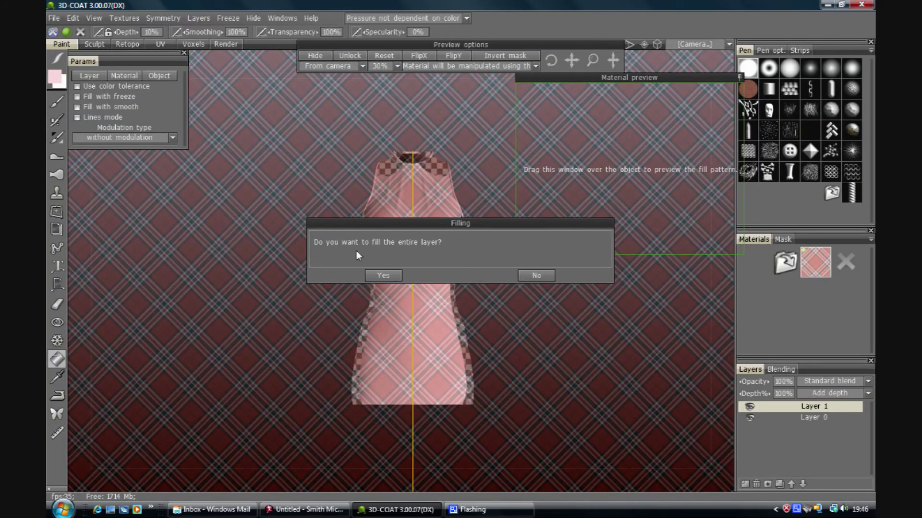
{"action": "left_click", "coordinate": [379, 275]}
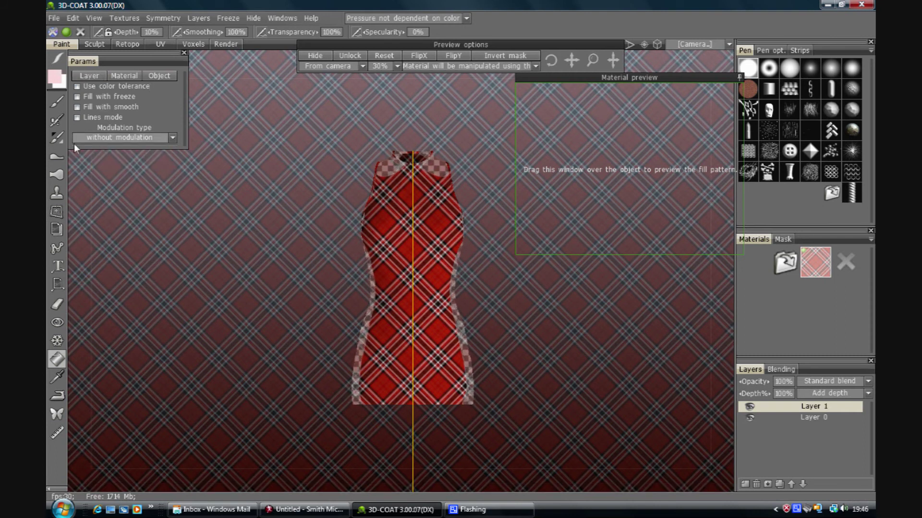
{"action": "left_click", "coordinate": [57, 109]}
{"action": "left_click", "coordinate": [827, 264]}
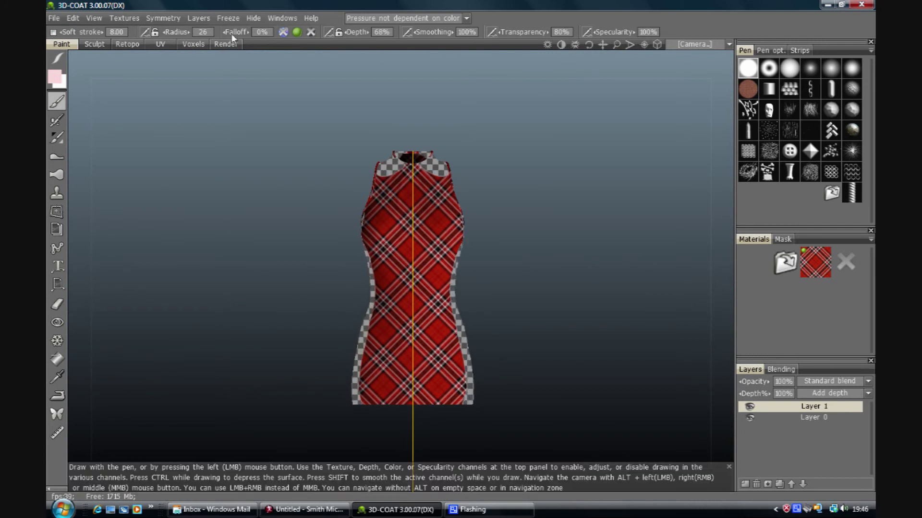
Invert the freeze so the tartan areas are protected and the side panels and shoulders are editable.
{"action": "mouse_move", "coordinate": [584, 46]}
{"action": "left_mouse_down"}
{"action": "mouse_move", "coordinate": [598, 47]}
{"action": "mouse_move", "coordinate": [563, 47]}
{"action": "mouse_move", "coordinate": [600, 52]}
{"action": "left_mouse_up"}
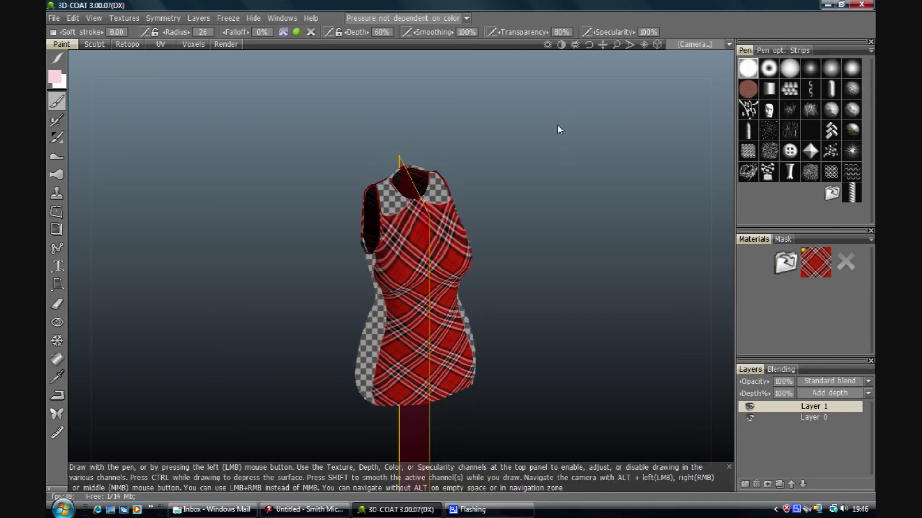
{"action": "left_click", "coordinate": [221, 19]}
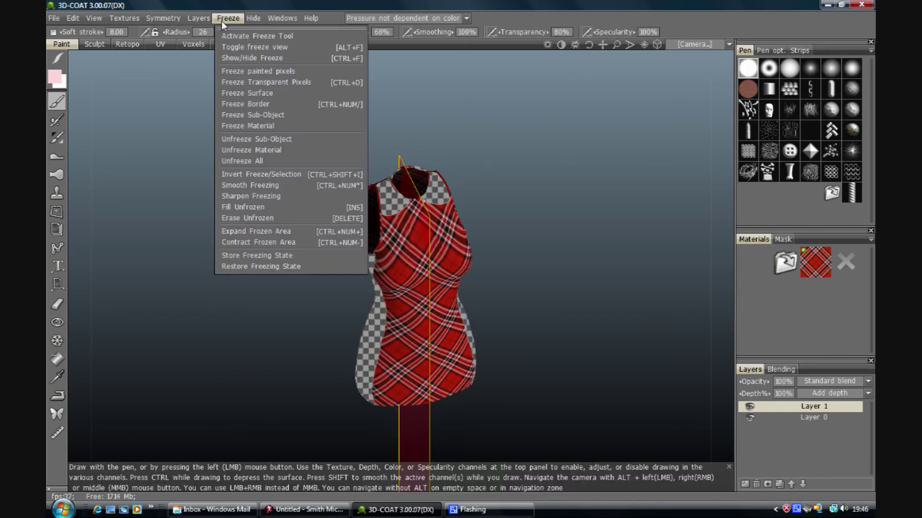
{"action": "left_click", "coordinate": [222, 19]}
{"action": "left_click", "coordinate": [222, 19]}
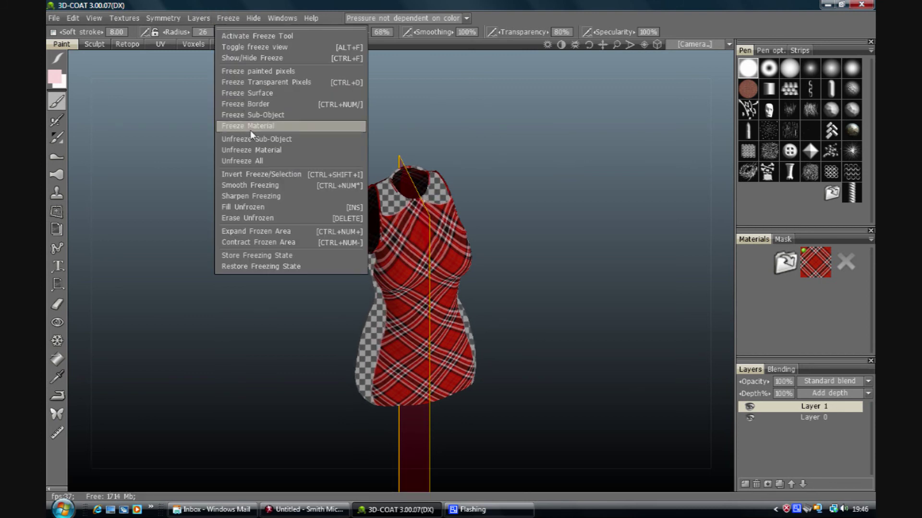
{"action": "left_click", "coordinate": [252, 173]}
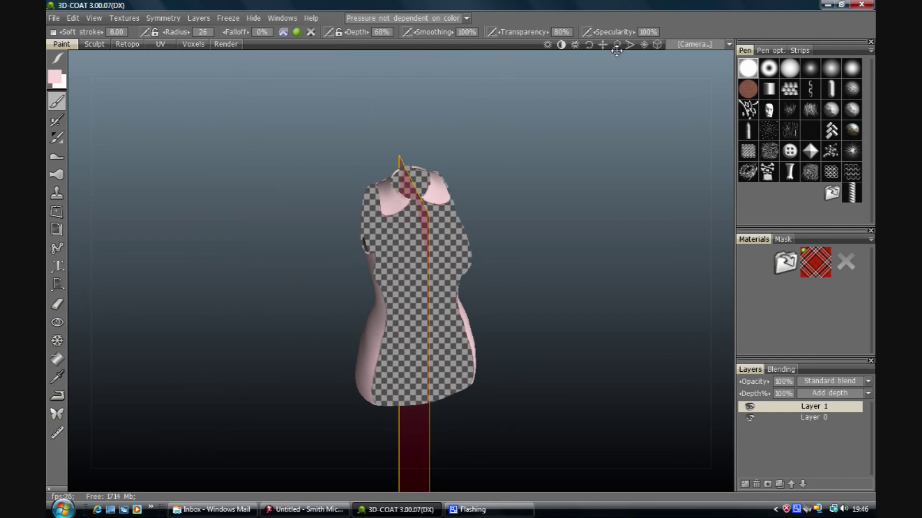
Set the foreground paint color to black.
{"action": "left_click_drag", "start_coordinate": [589, 45], "coordinate": [591, 47]}
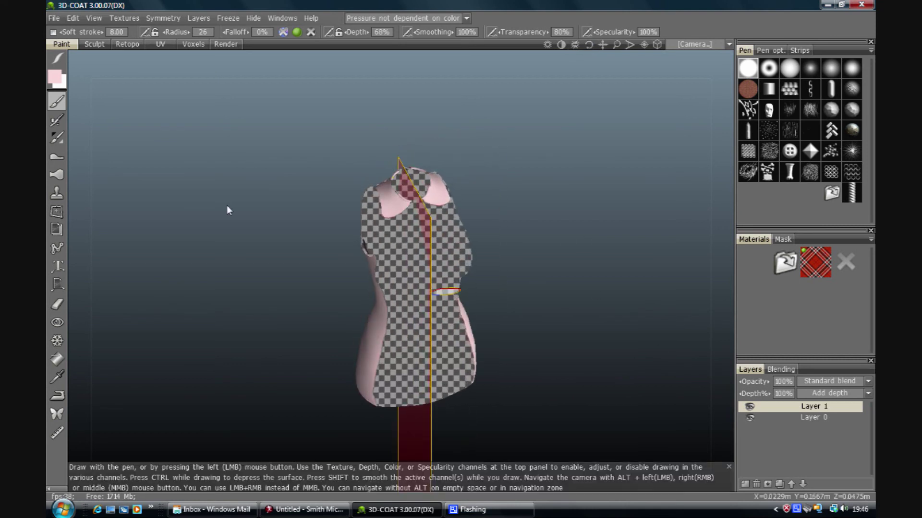
{"action": "left_click", "coordinate": [56, 79]}
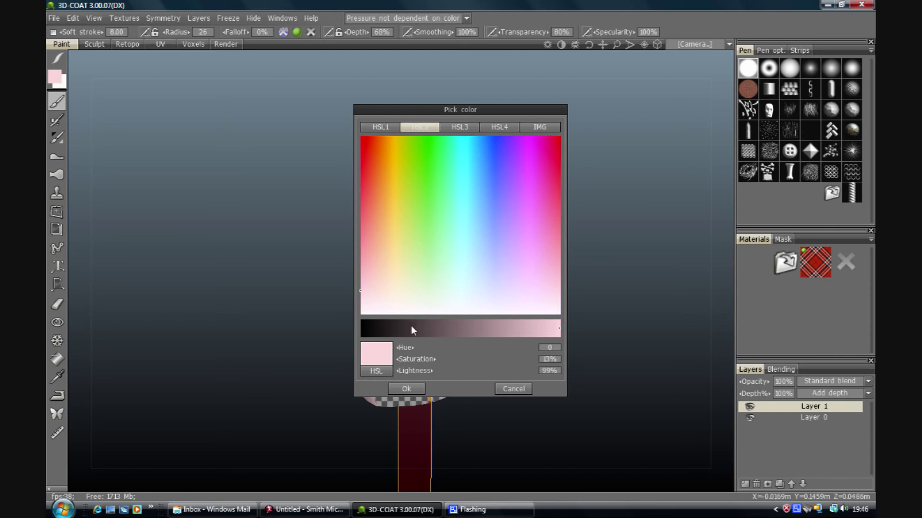
{"action": "left_click_drag", "start_coordinate": [411, 327], "coordinate": [345, 330]}
{"action": "left_click", "coordinate": [398, 390]}
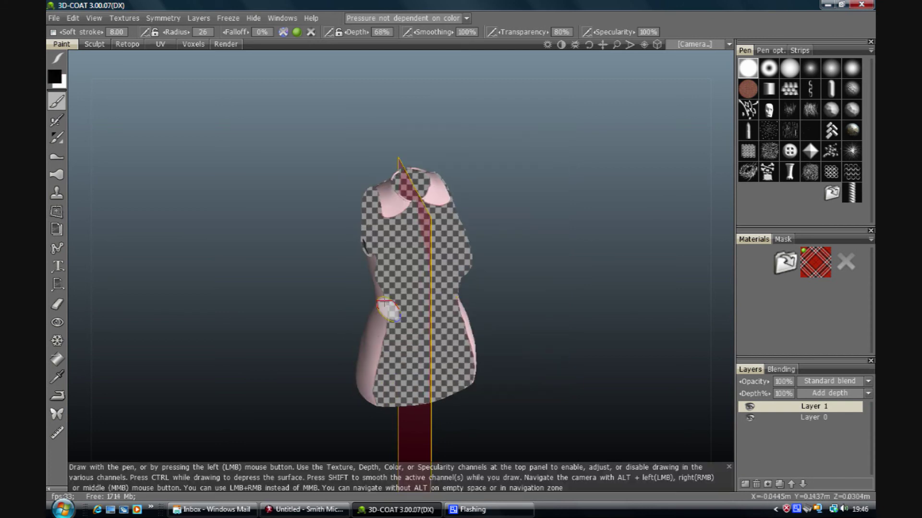
Fill the entire Layer 1 with black so the unfrozen side panels and shoulders are colored.
{"action": "left_click_drag", "start_coordinate": [567, 61], "coordinate": [545, 152]}
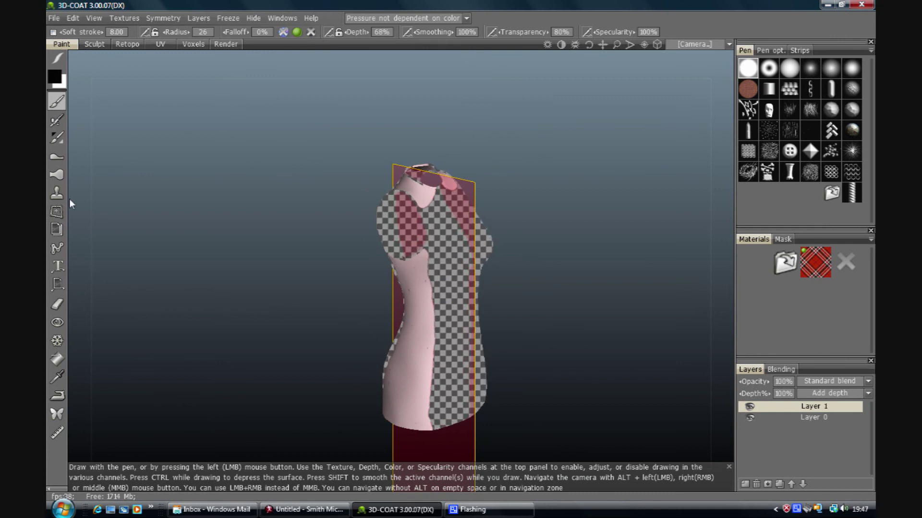
{"action": "left_click", "coordinate": [57, 358]}
{"action": "left_click", "coordinate": [218, 131]}
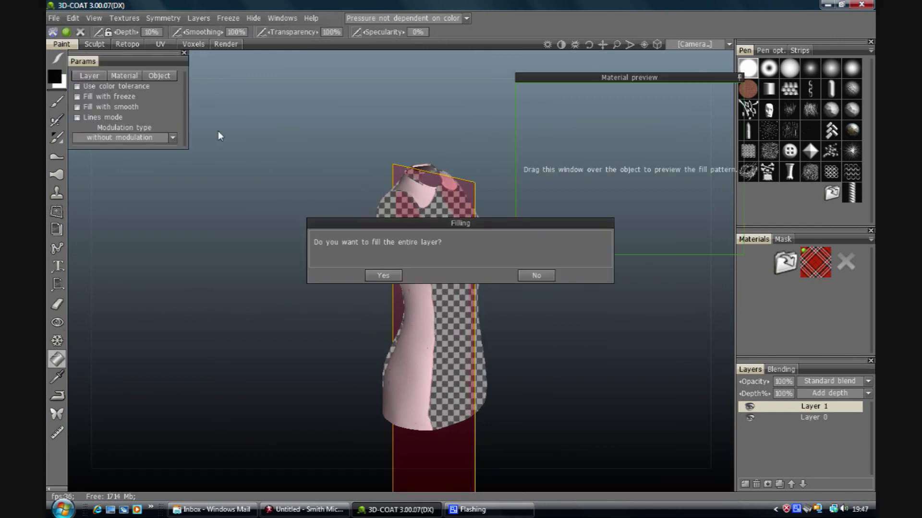
{"action": "left_click", "coordinate": [384, 274]}
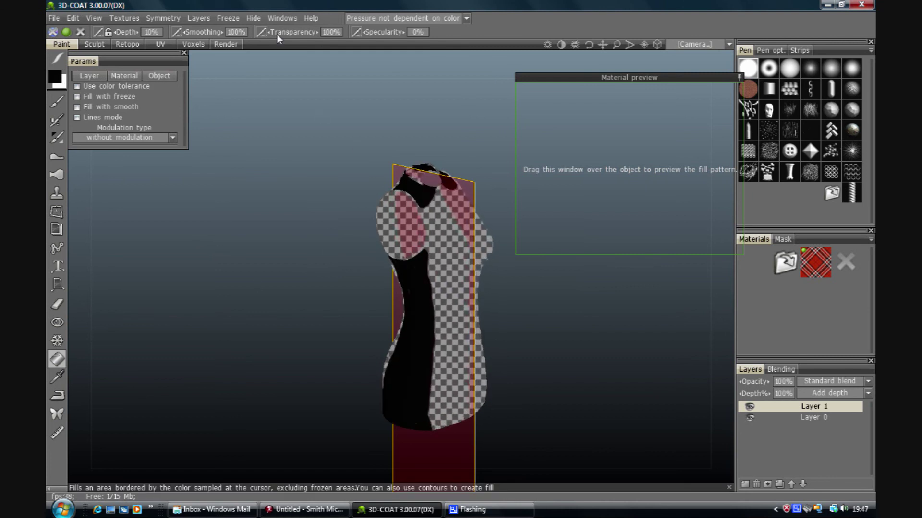
Unfreeze all areas of the dress.
{"action": "left_click", "coordinate": [255, 19]}
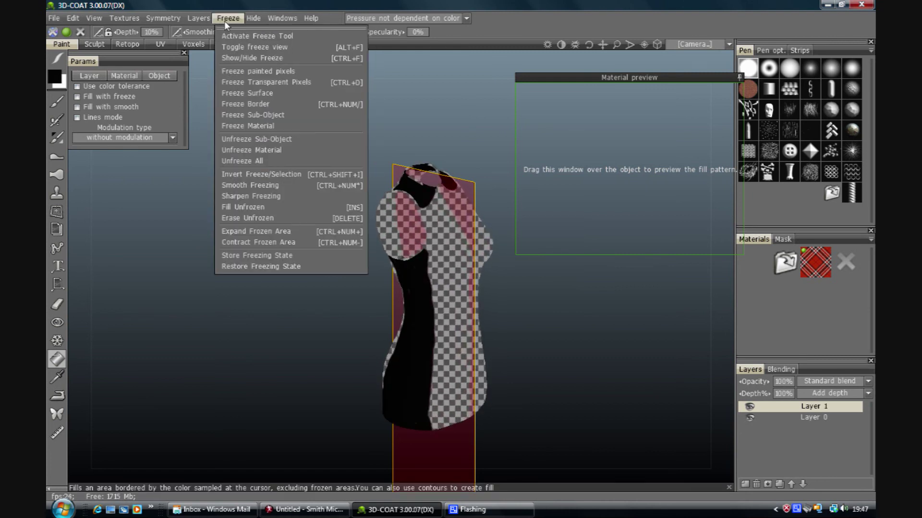
{"action": "left_click", "coordinate": [224, 21]}
{"action": "left_click", "coordinate": [224, 21]}
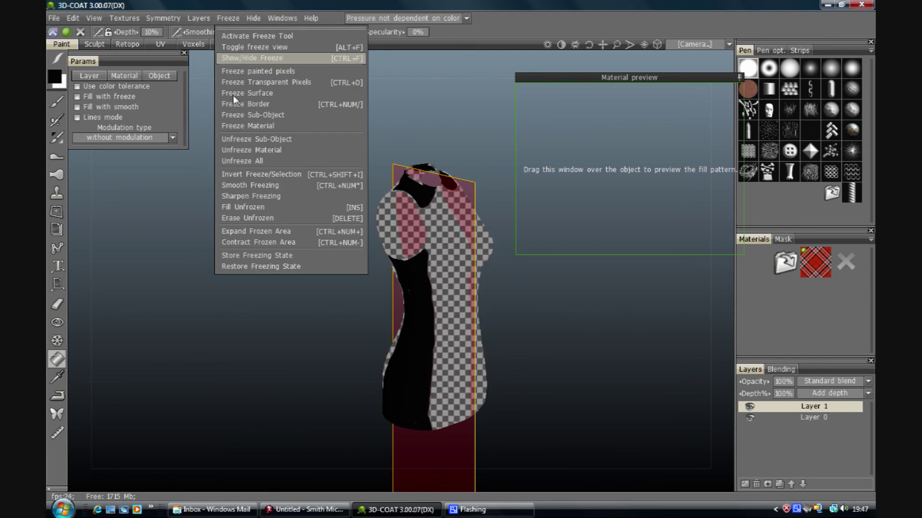
{"action": "left_click", "coordinate": [248, 160]}
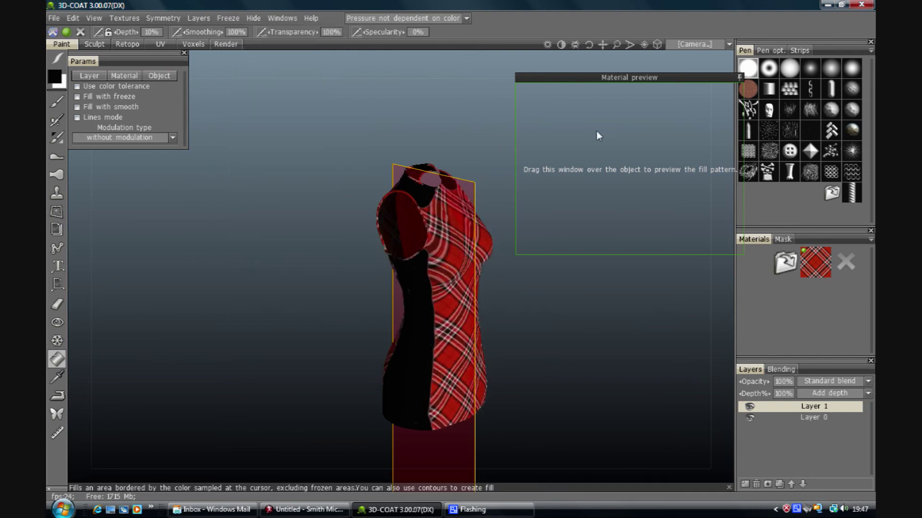
Fill the dress's Trim material with black.
{"action": "mouse_move", "coordinate": [588, 45]}
{"action": "left_mouse_down"}
{"action": "mouse_move", "coordinate": [608, 47]}
{"action": "mouse_move", "coordinate": [571, 48]}
{"action": "mouse_move", "coordinate": [587, 47]}
{"action": "left_mouse_up"}
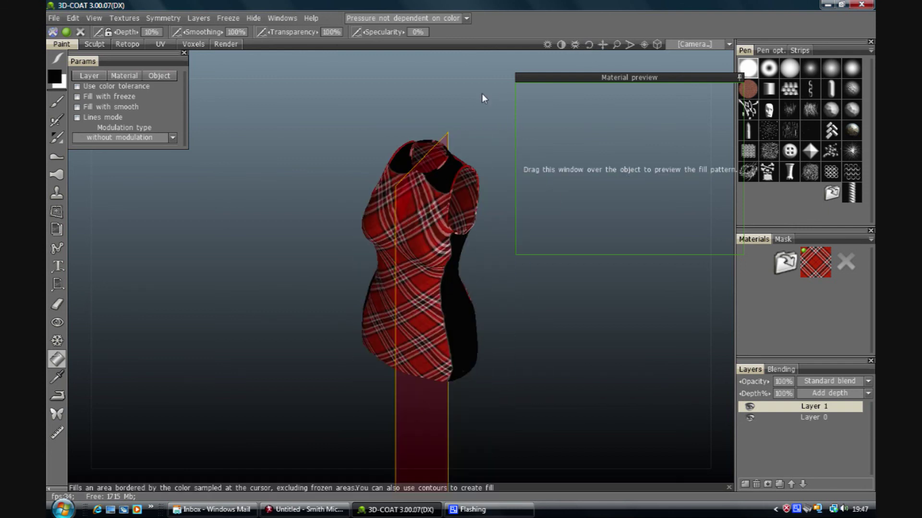
{"action": "middle_click_drag", "start_coordinate": [482, 93], "coordinate": [373, 189]}
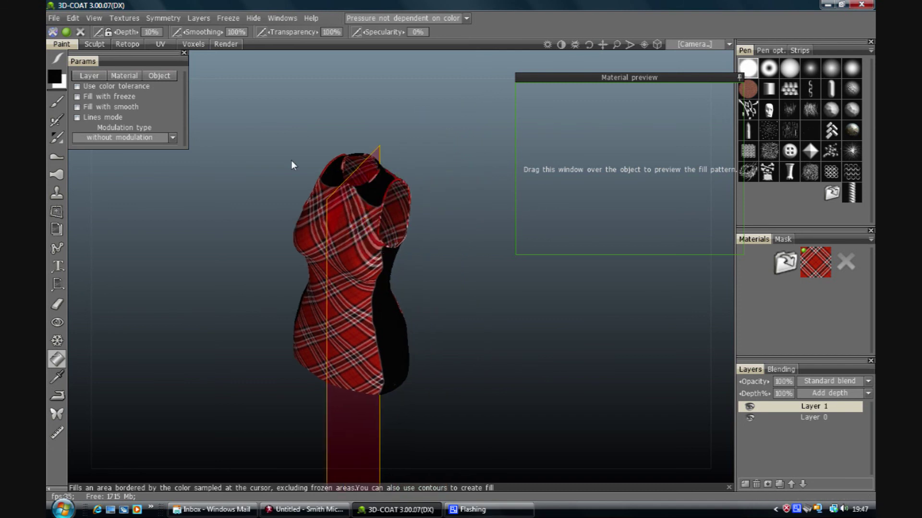
{"action": "left_click", "coordinate": [125, 76]}
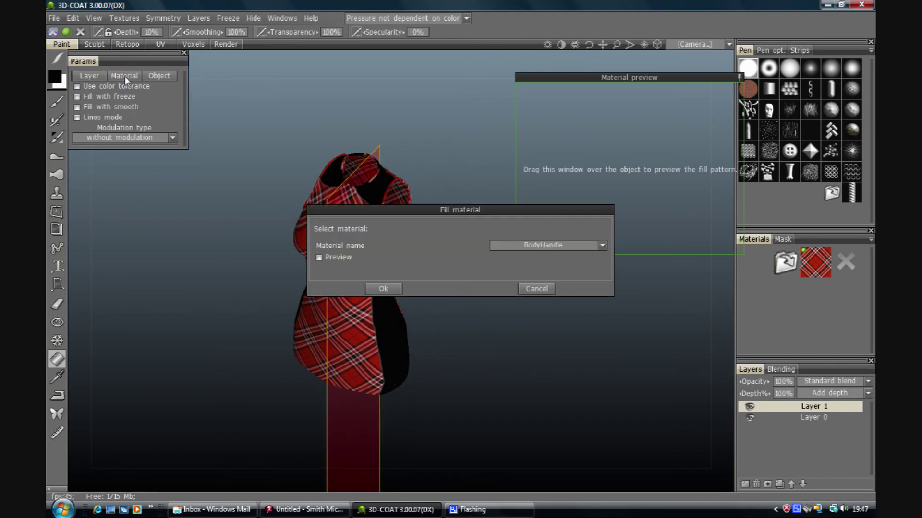
{"action": "left_click", "coordinate": [517, 247]}
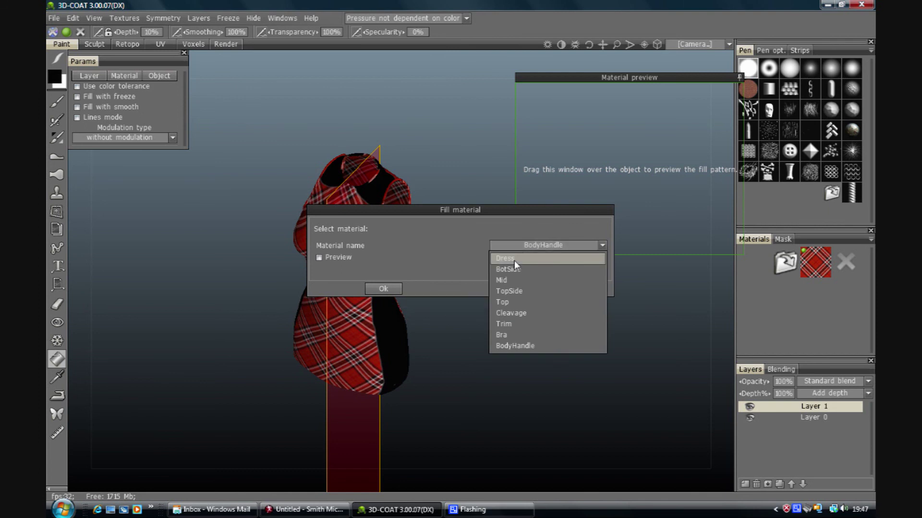
{"action": "left_click", "coordinate": [514, 323]}
{"action": "left_click", "coordinate": [383, 288]}
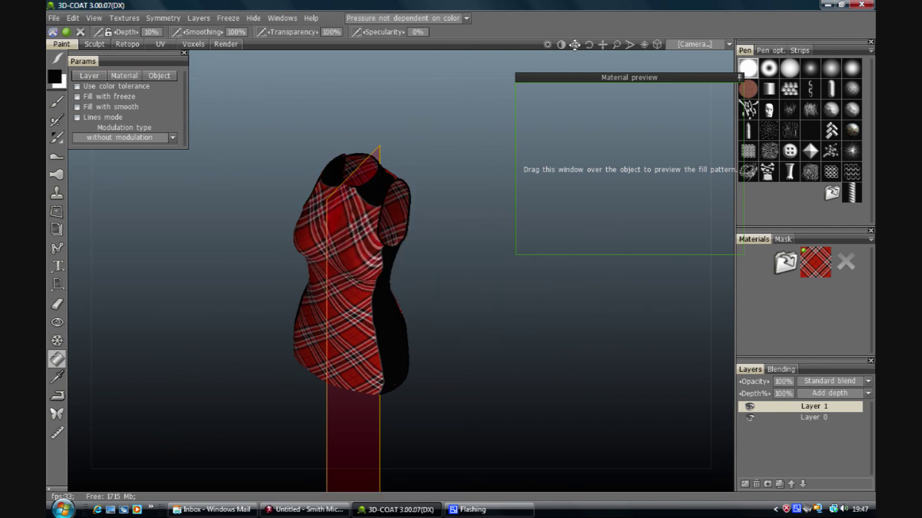
Turn off the mirror symmetry across the dress's center, with the opening in its back in close view.
{"action": "left_click_drag", "start_coordinate": [591, 46], "coordinate": [338, 252]}
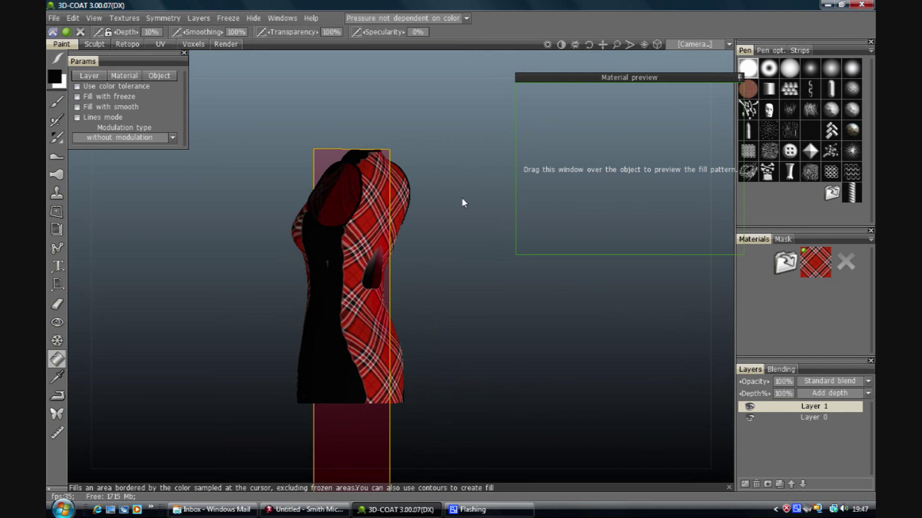
{"action": "left_click_drag", "start_coordinate": [462, 202], "coordinate": [496, 107]}
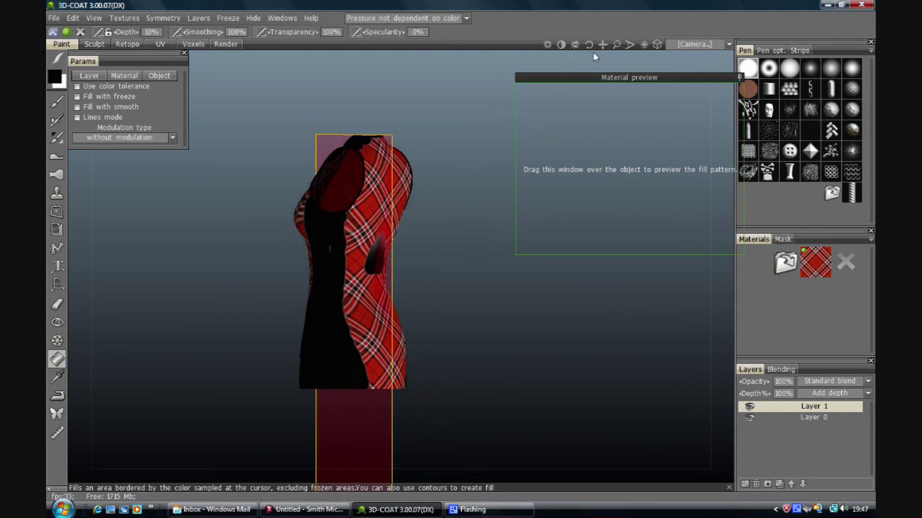
{"action": "left_click_drag", "start_coordinate": [594, 54], "coordinate": [589, 232]}
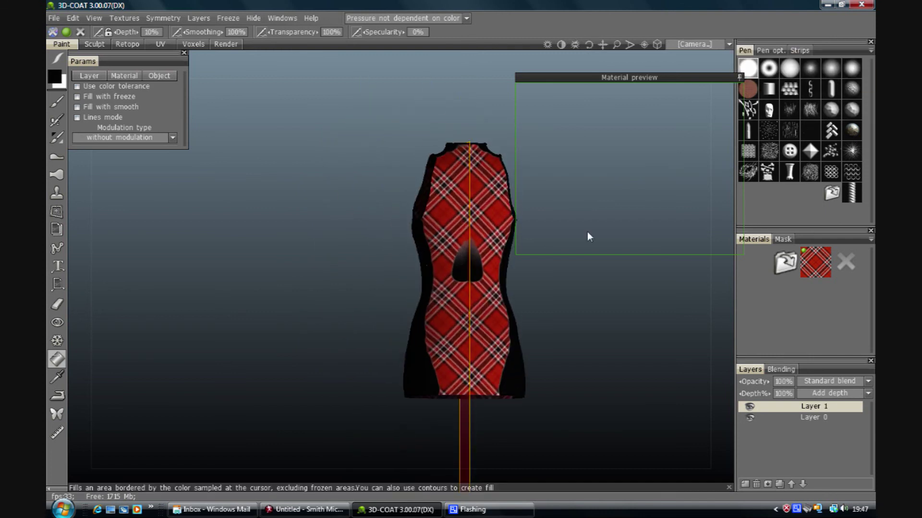
{"action": "middle_click_drag", "start_coordinate": [589, 236], "coordinate": [527, 247]}
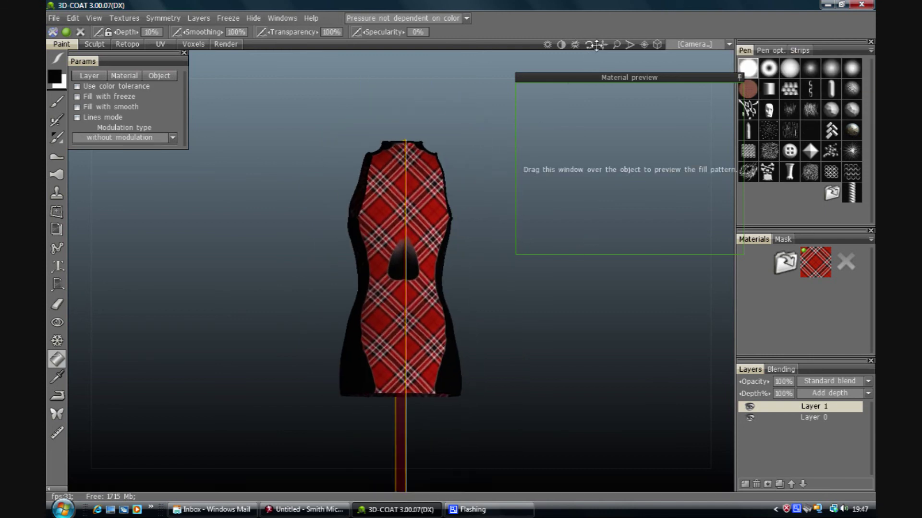
{"action": "left_click_drag", "start_coordinate": [615, 43], "coordinate": [616, 47]}
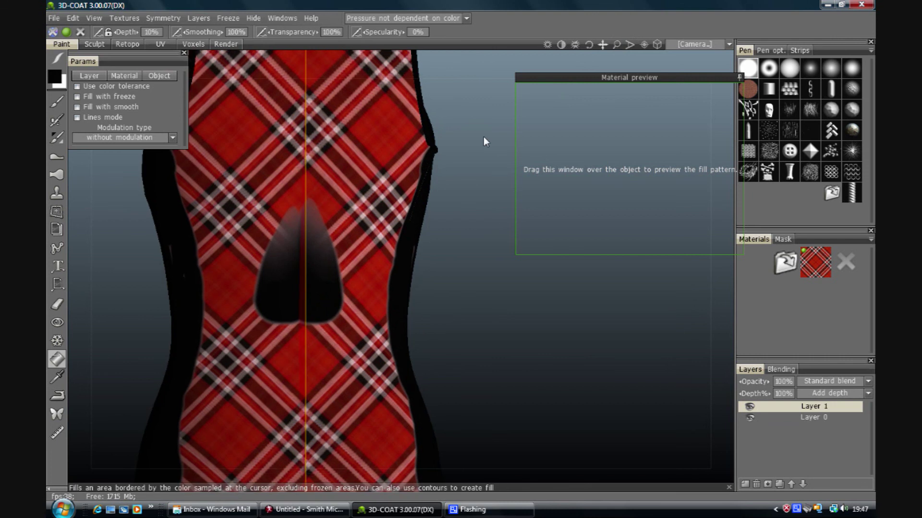
{"action": "middle_click_drag", "start_coordinate": [508, 166], "coordinate": [553, 233]}
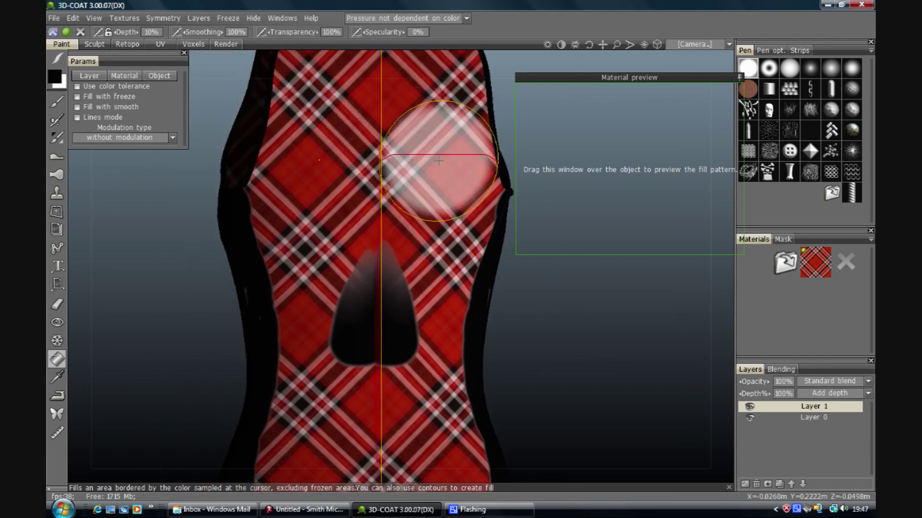
{"action": "left_click", "coordinate": [150, 19]}
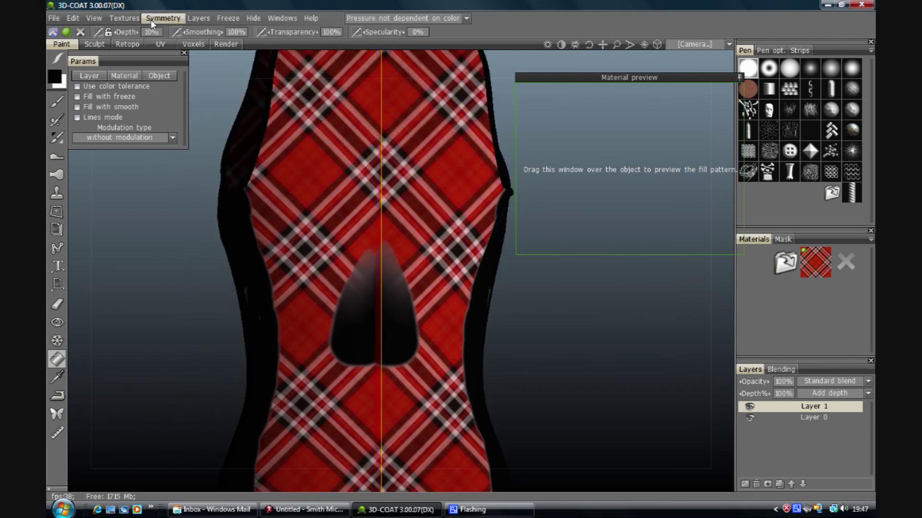
{"action": "left_click", "coordinate": [160, 36]}
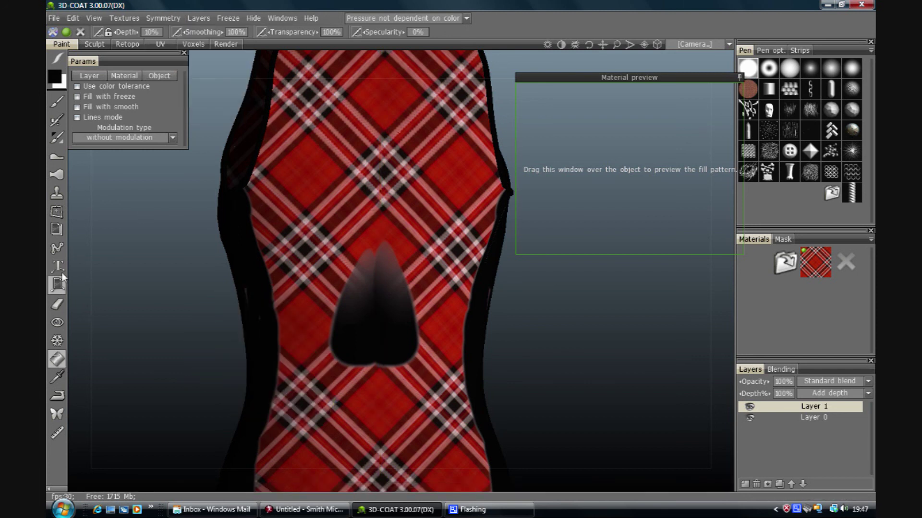
Outline the opening in the dress's back with a closed spline of radius 5.51 and equalize the spacing of its points.
{"action": "left_click", "coordinate": [57, 248]}
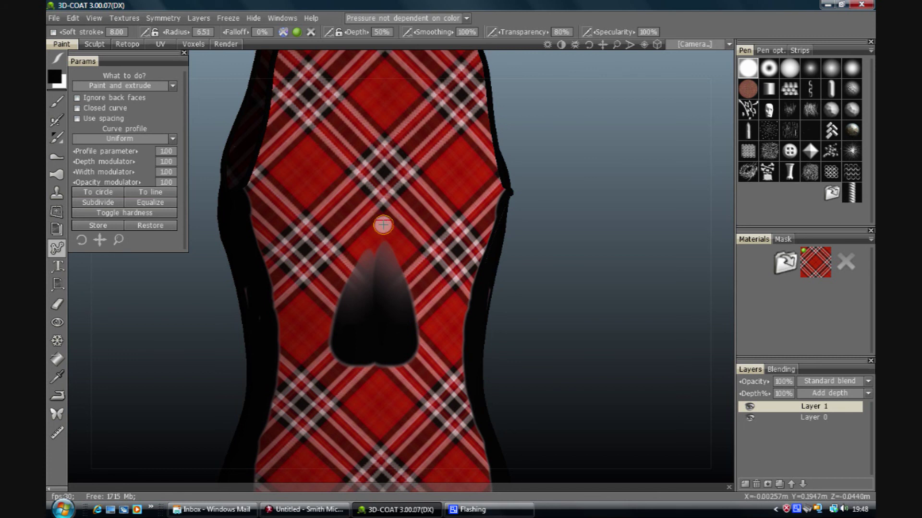
{"action": "scroll", "coordinate": [391, 164], "scroll_direction": "up", "scroll_amount": 5}
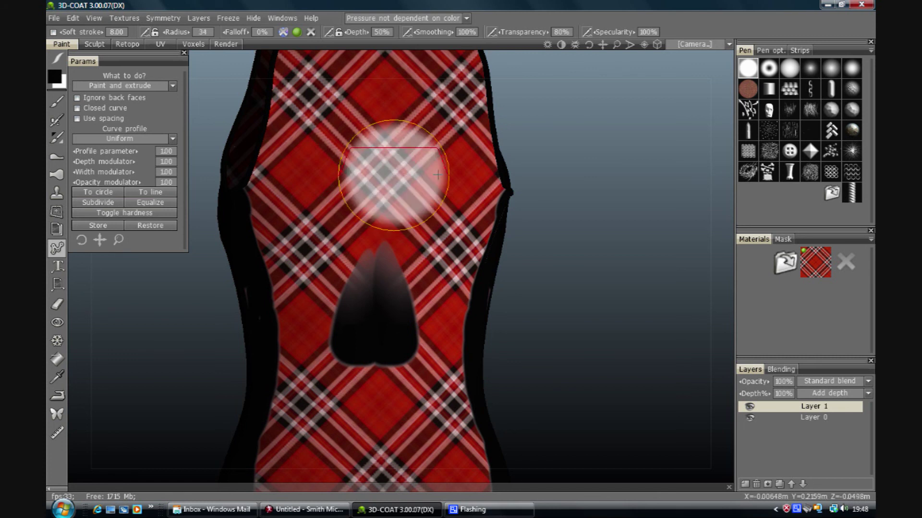
{"action": "scroll", "coordinate": [400, 177], "scroll_direction": "down", "scroll_amount": 3}
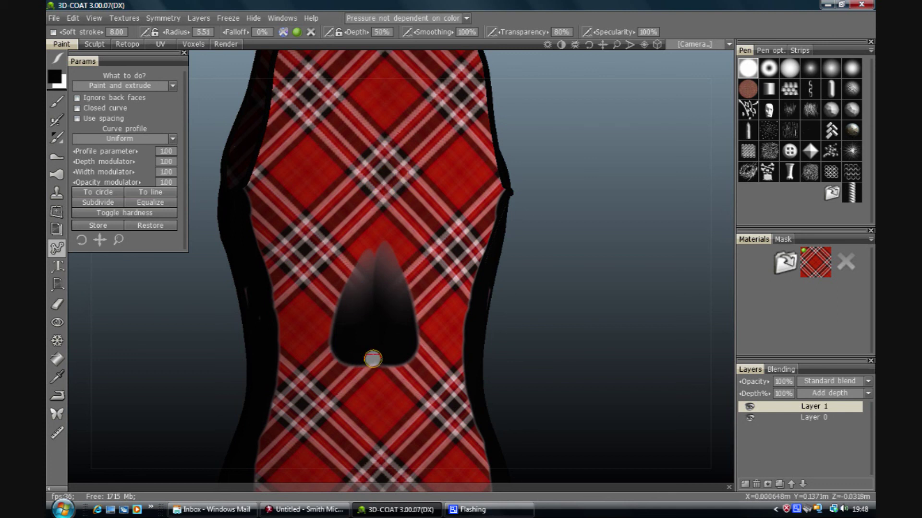
{"action": "left_click", "coordinate": [372, 358]}
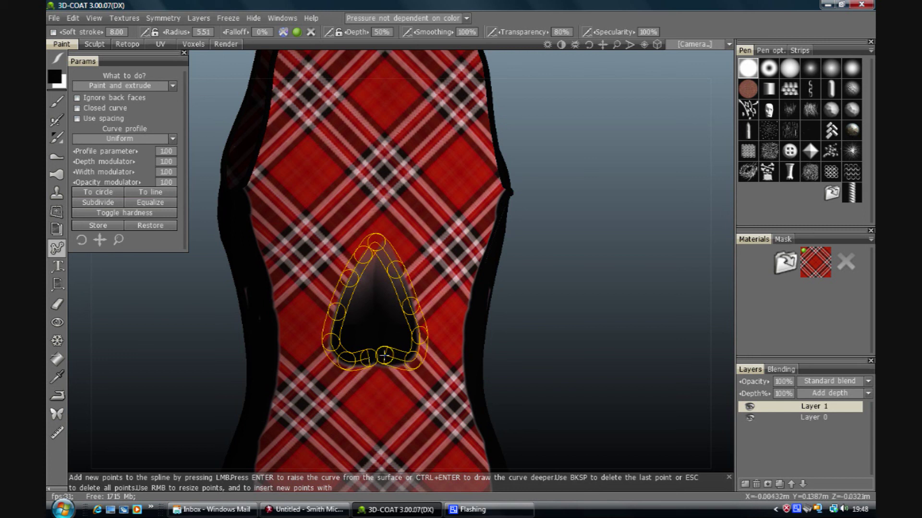
{"action": "left_click", "coordinate": [76, 108]}
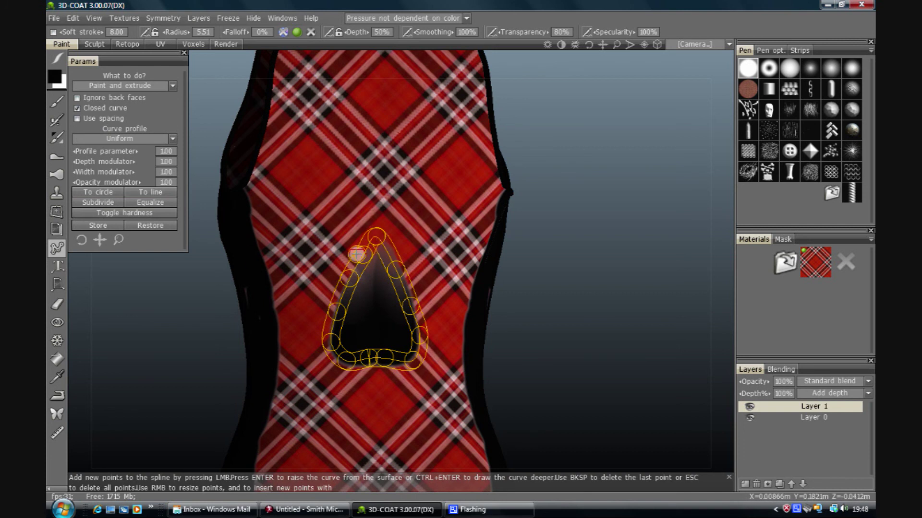
{"action": "left_click", "coordinate": [152, 203]}
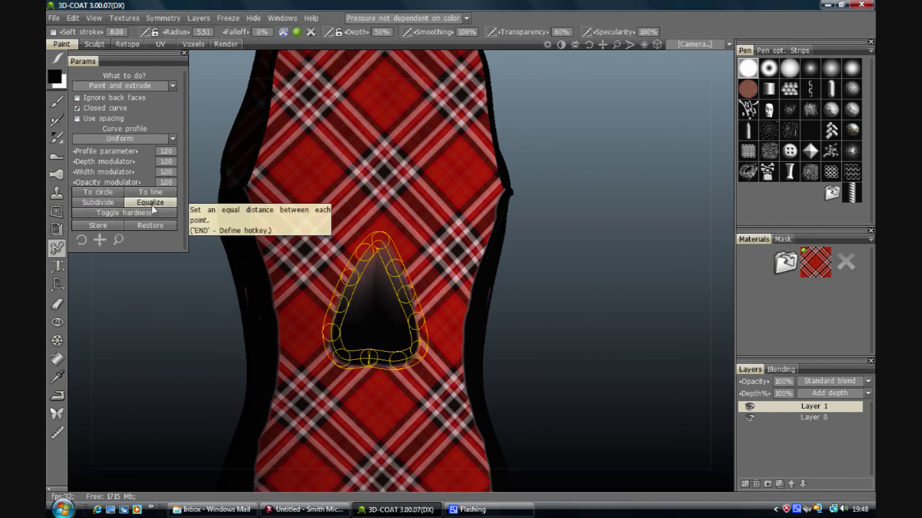